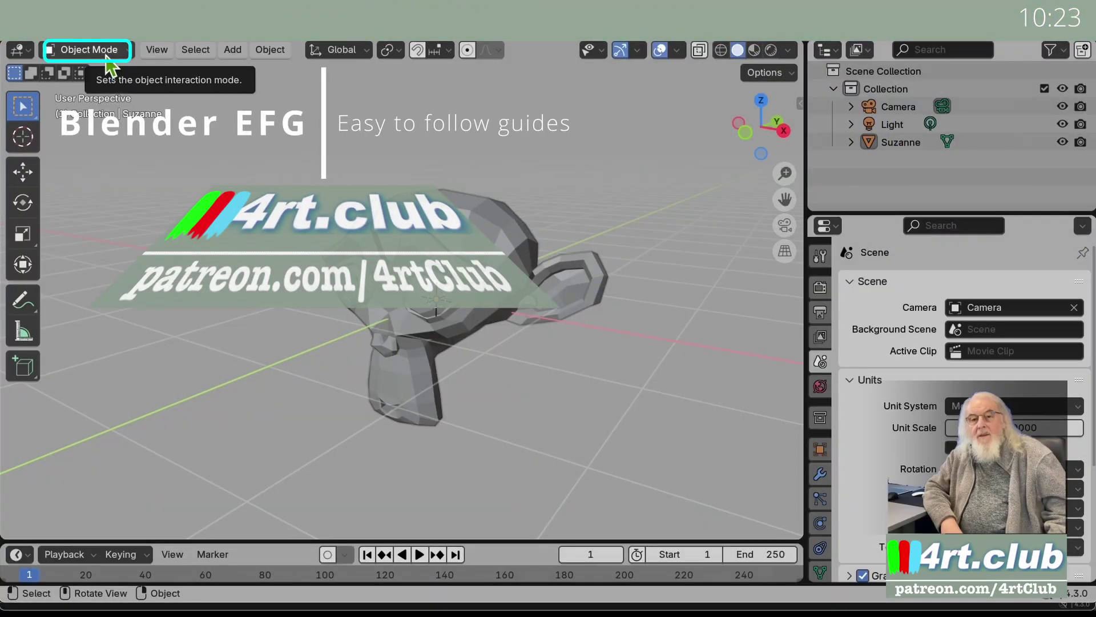
Switch Suzanne from Object Mode to Edit Mode and compare the viewport navigation commands offered in the two modes.
click(159, 52)
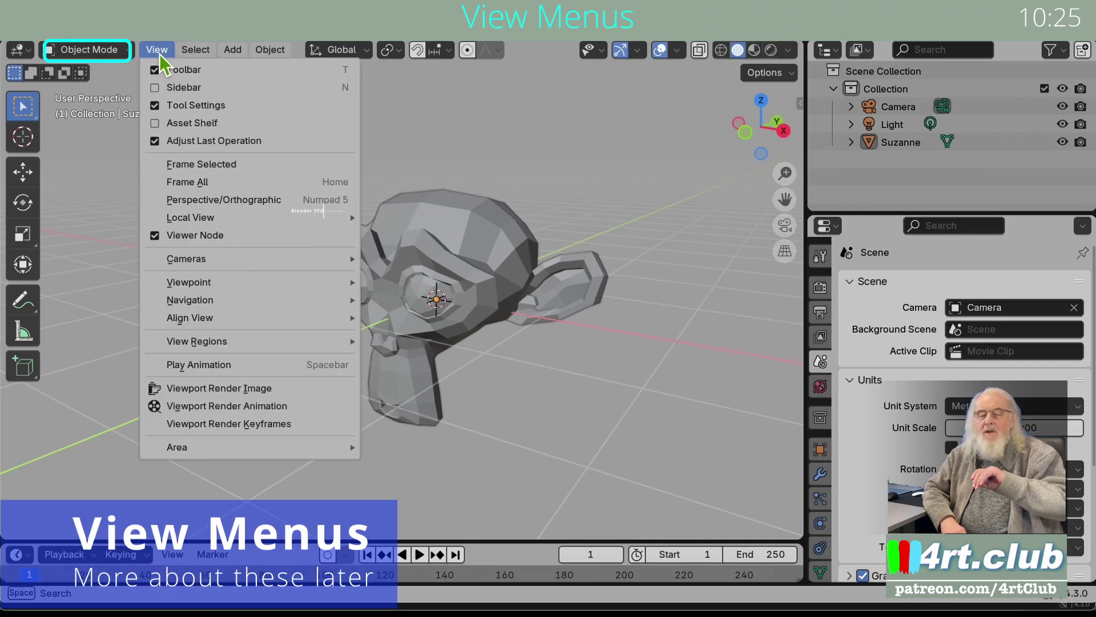
mouse_move(193, 284)
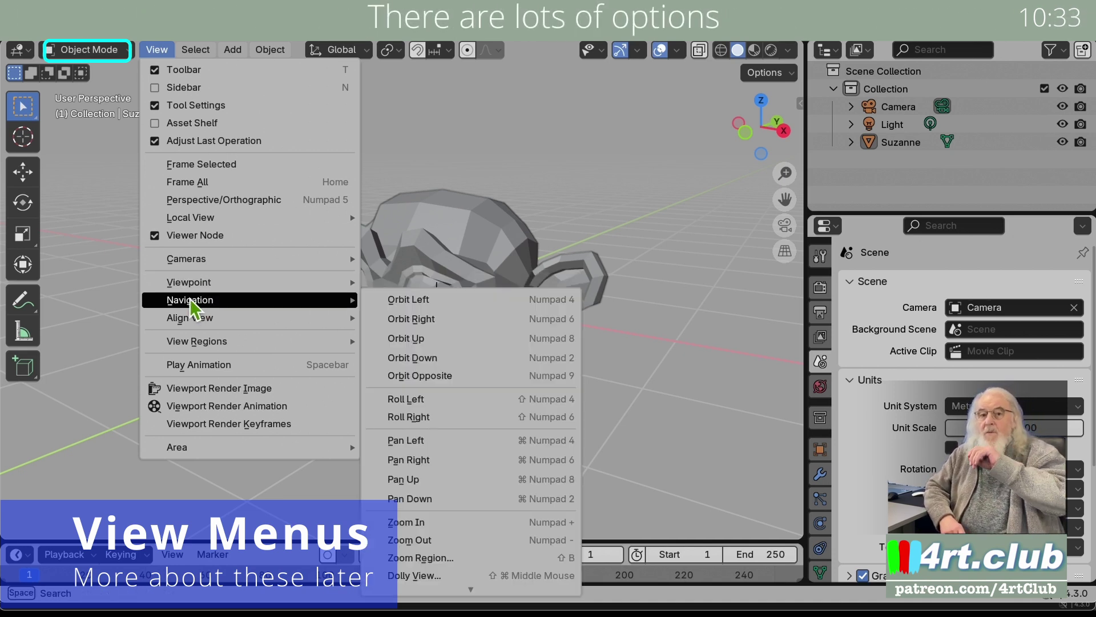
click(86, 50)
click(91, 91)
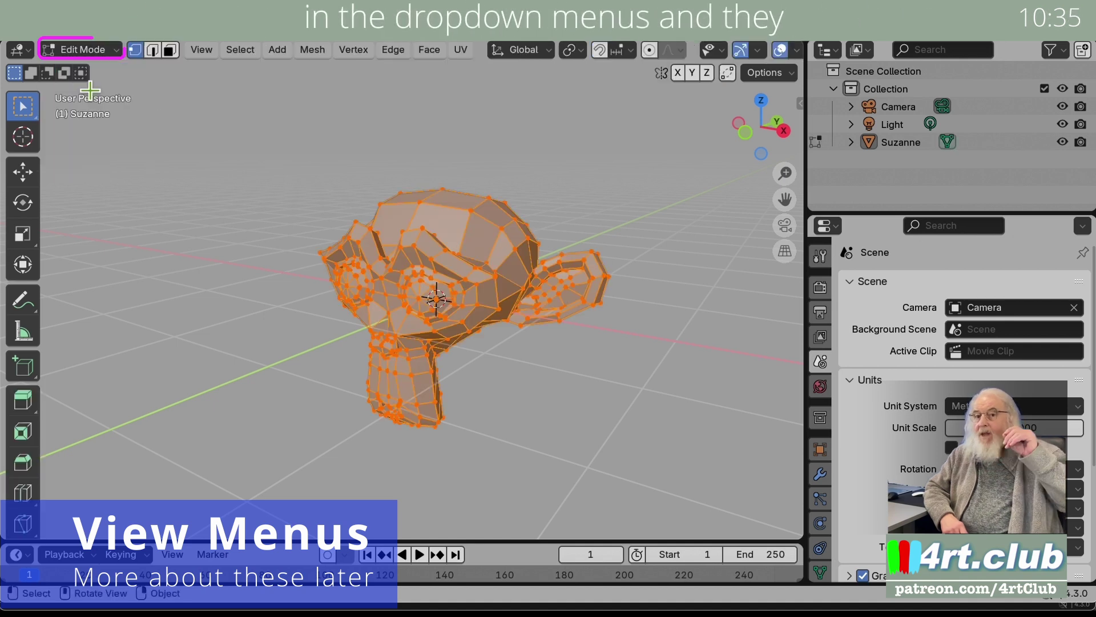
click(203, 52)
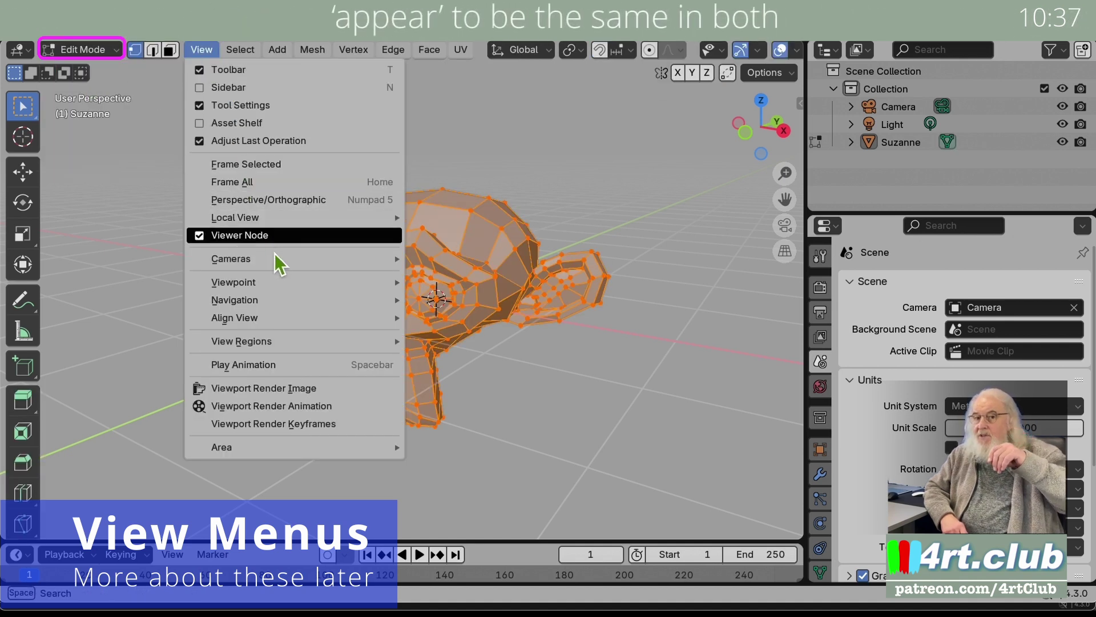
mouse_move(299, 285)
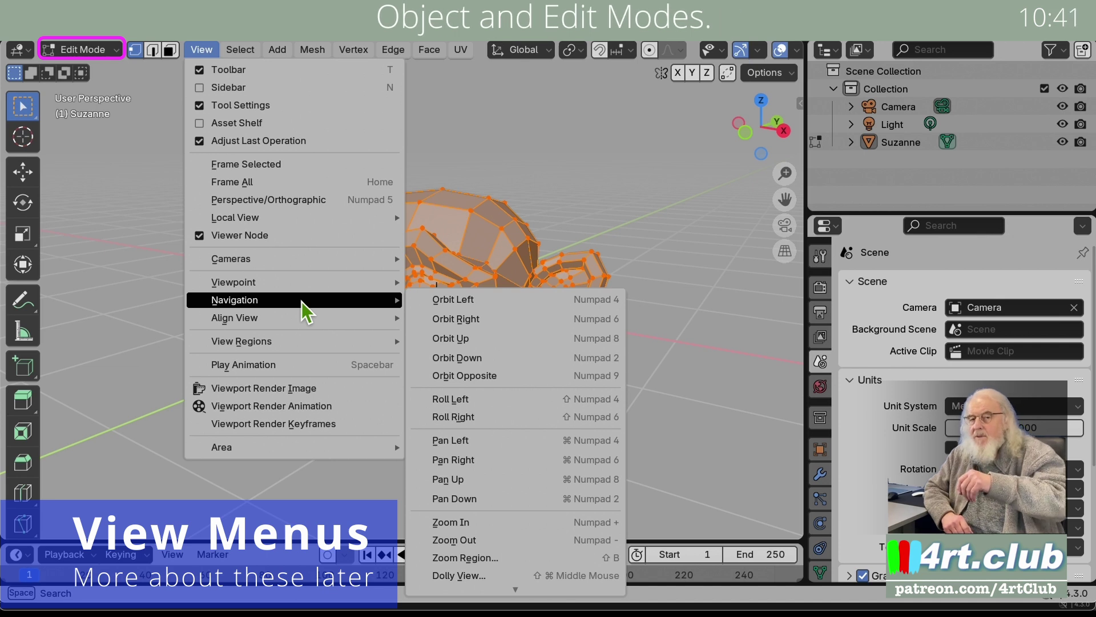
key(Escape)
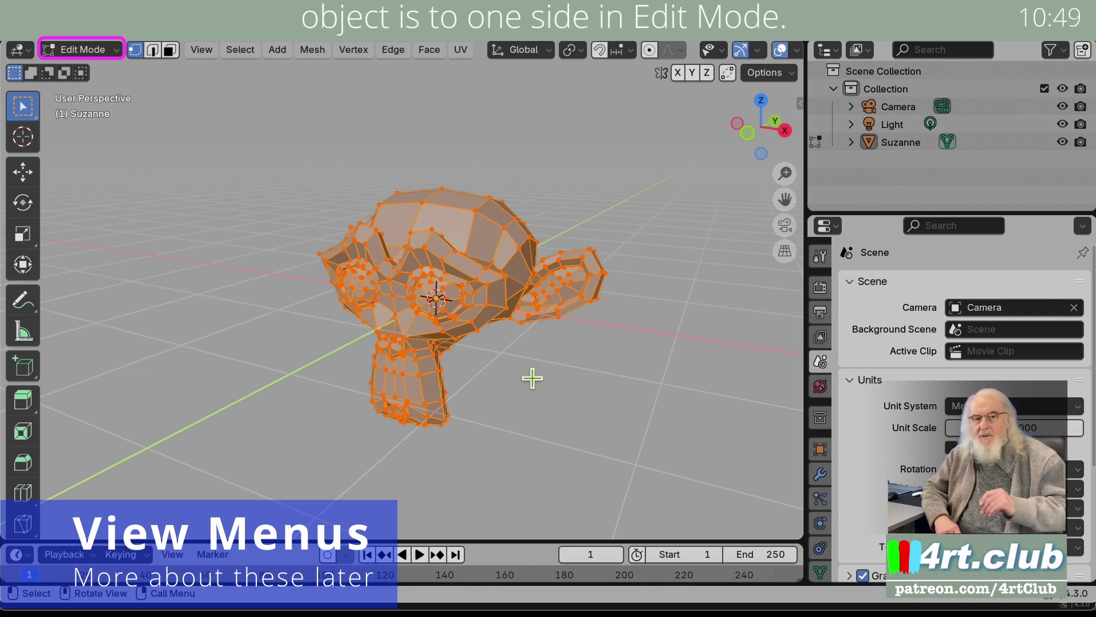
Pan the monkey head out of sight and bring it back with Center Cursor and Frame All.
key(shift)
shift+scroll(532, 378, left, 10)
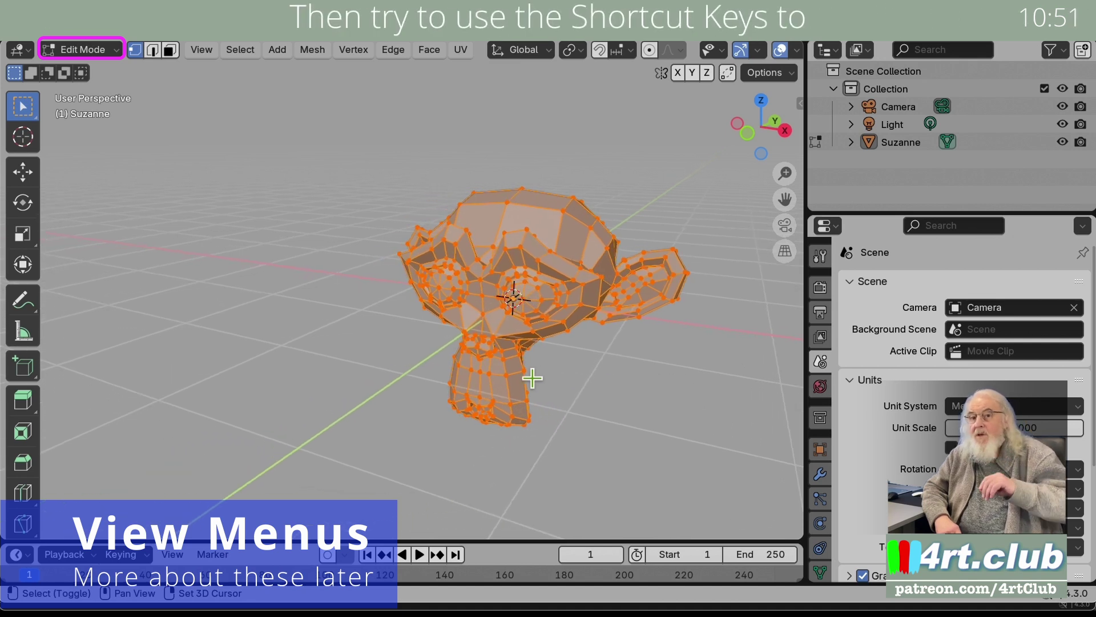
shift+scroll(532, 378, left, 10)
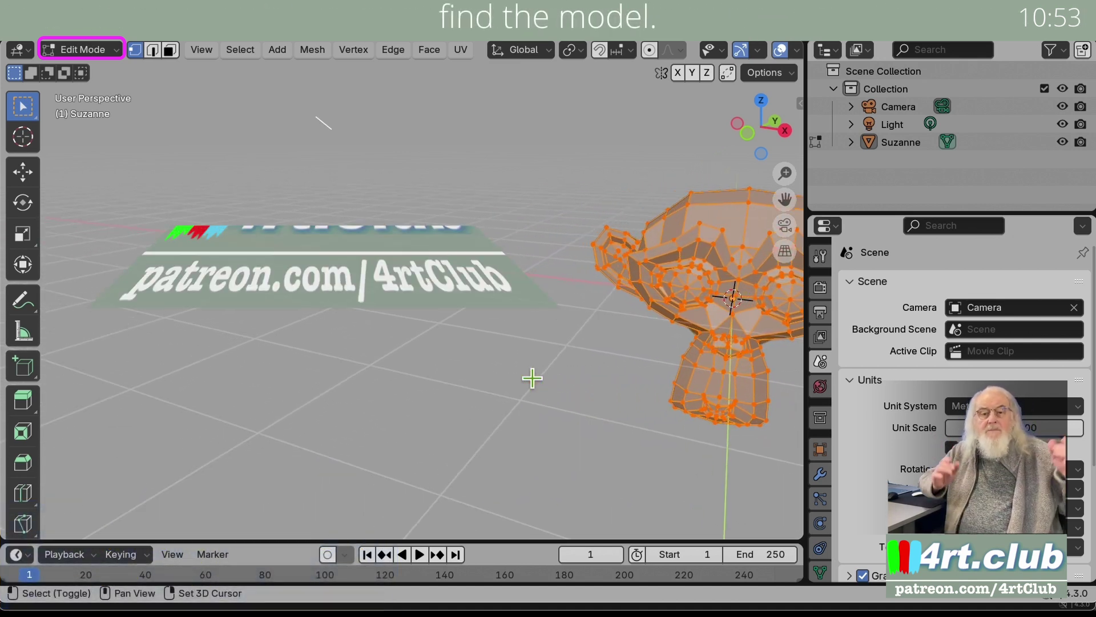
shift+scroll(532, 377, left, 6)
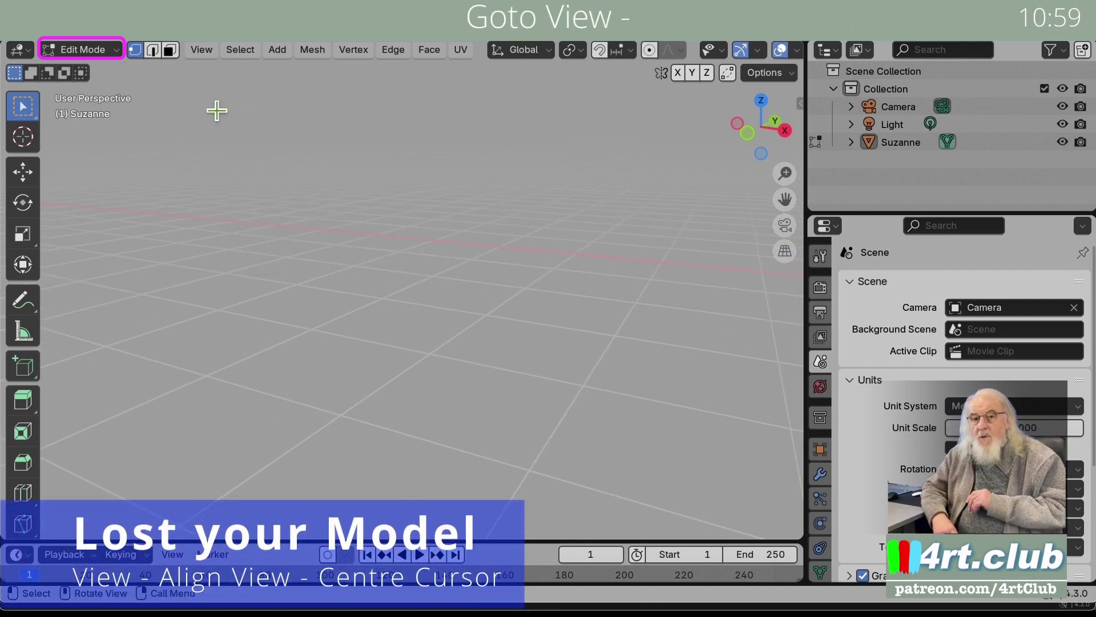
click(199, 50)
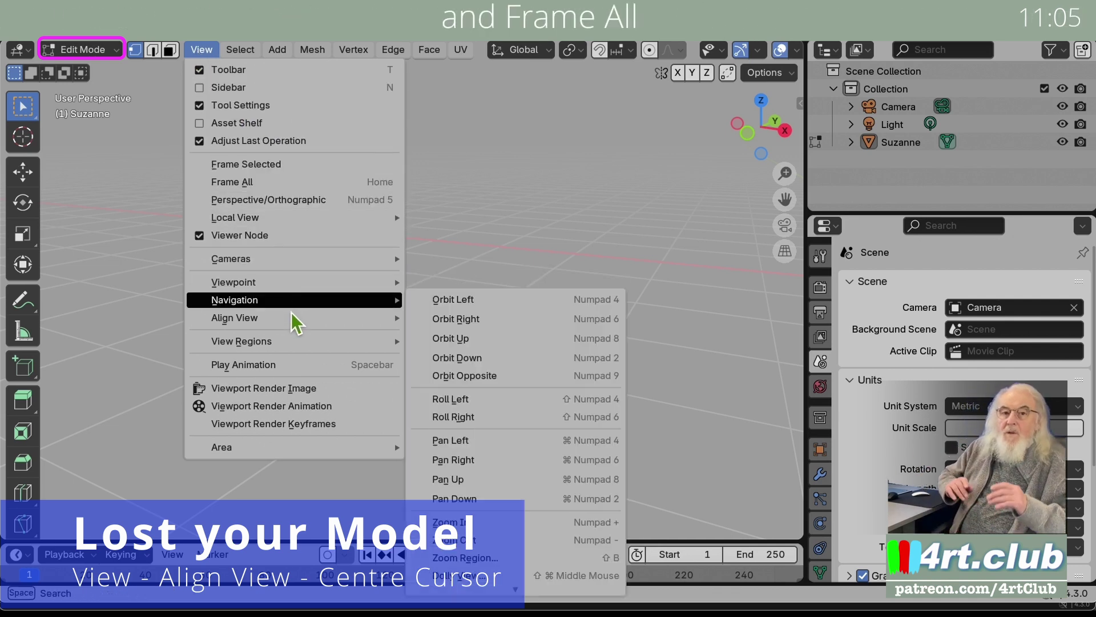
mouse_move(293, 321)
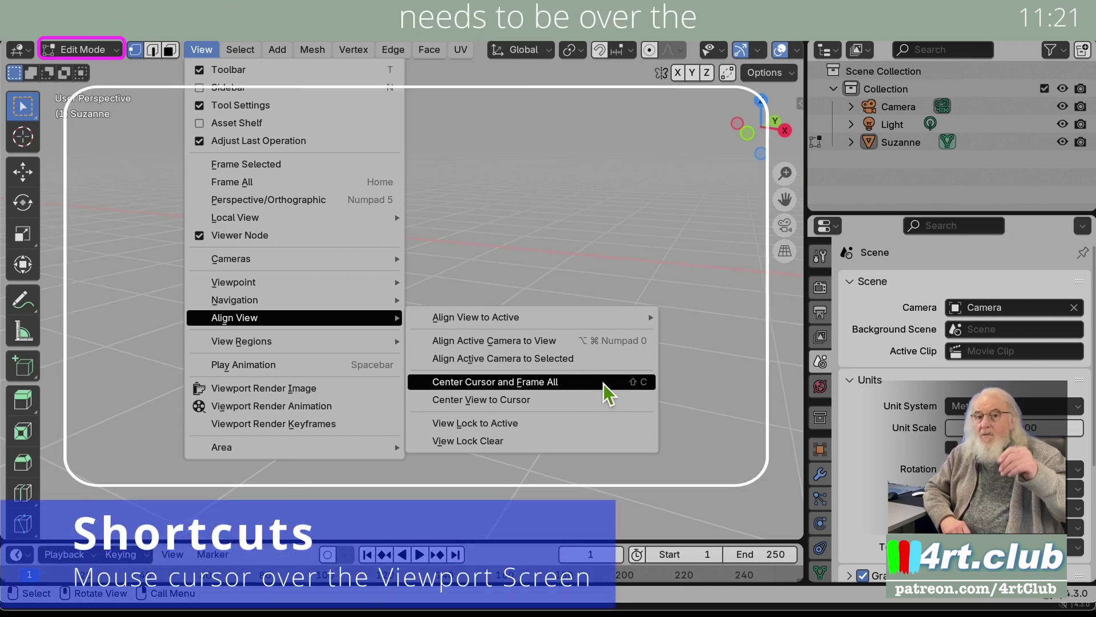
click(599, 380)
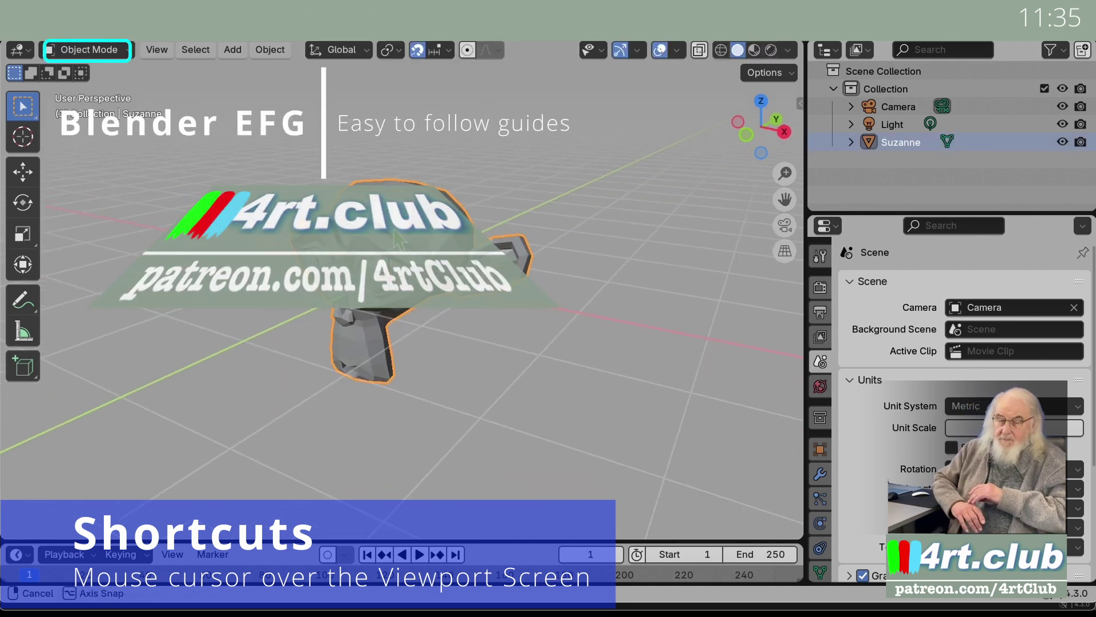
Frame the selected monkey head in Object Mode, and again in Edit Mode with all its vertices selected.
middle_drag(398, 240, 91, 226)
key(KP_Decimal)
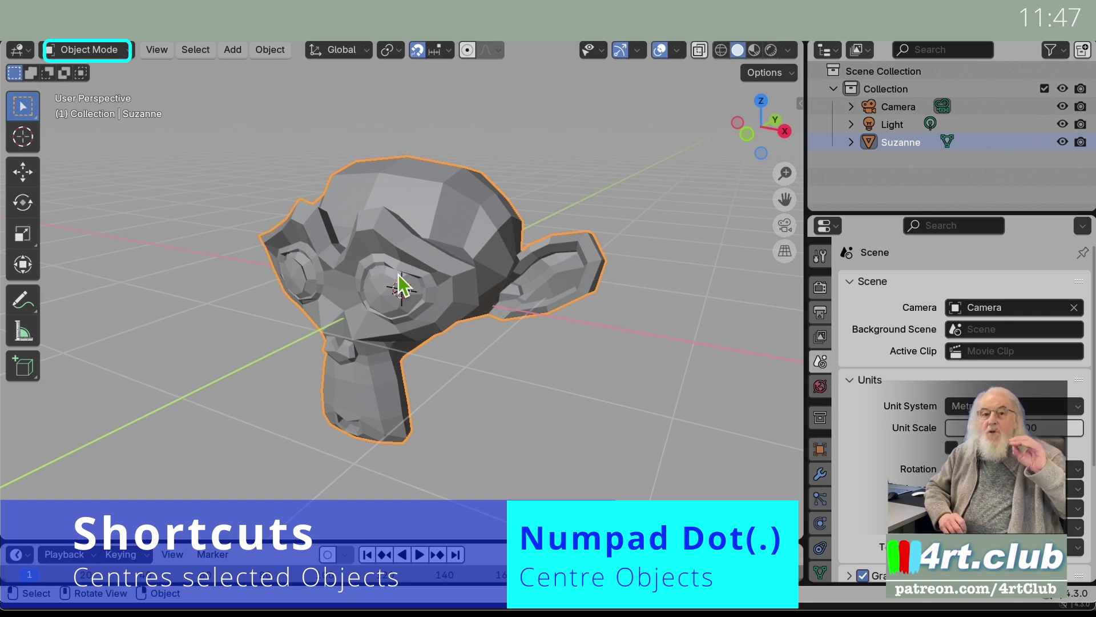
scroll(403, 288, down, 5)
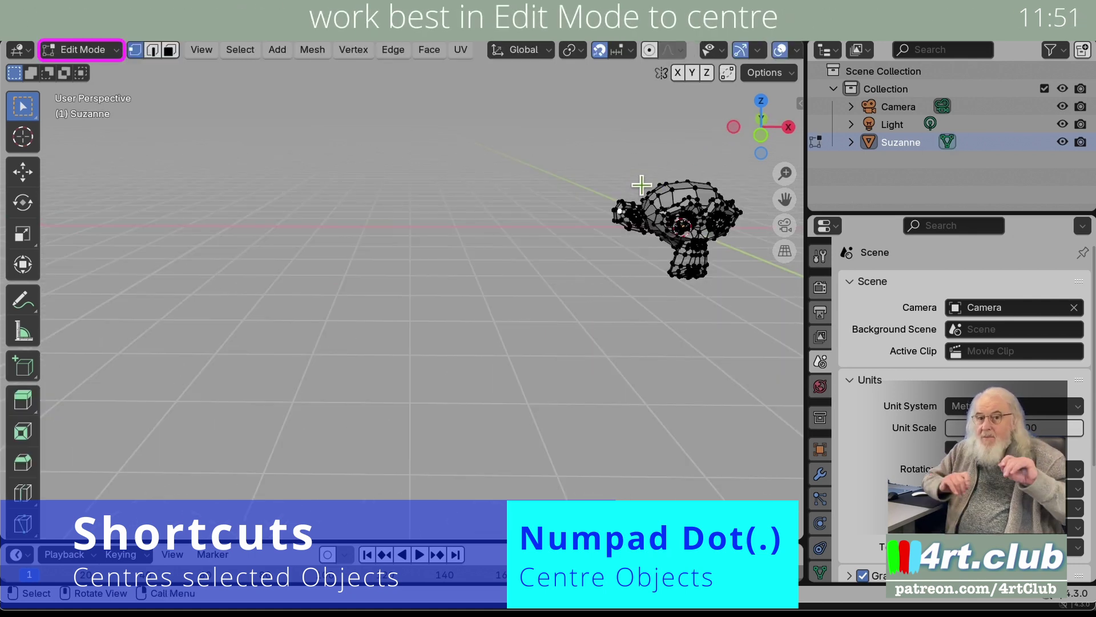
key(Escape)
key(a)
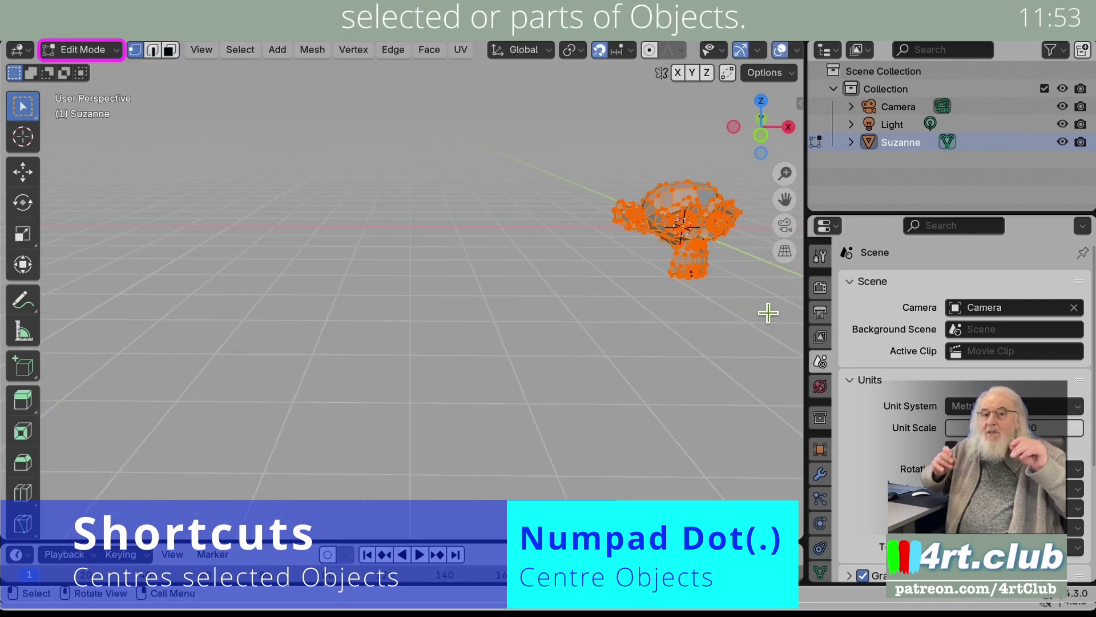
key(KP_Decimal)
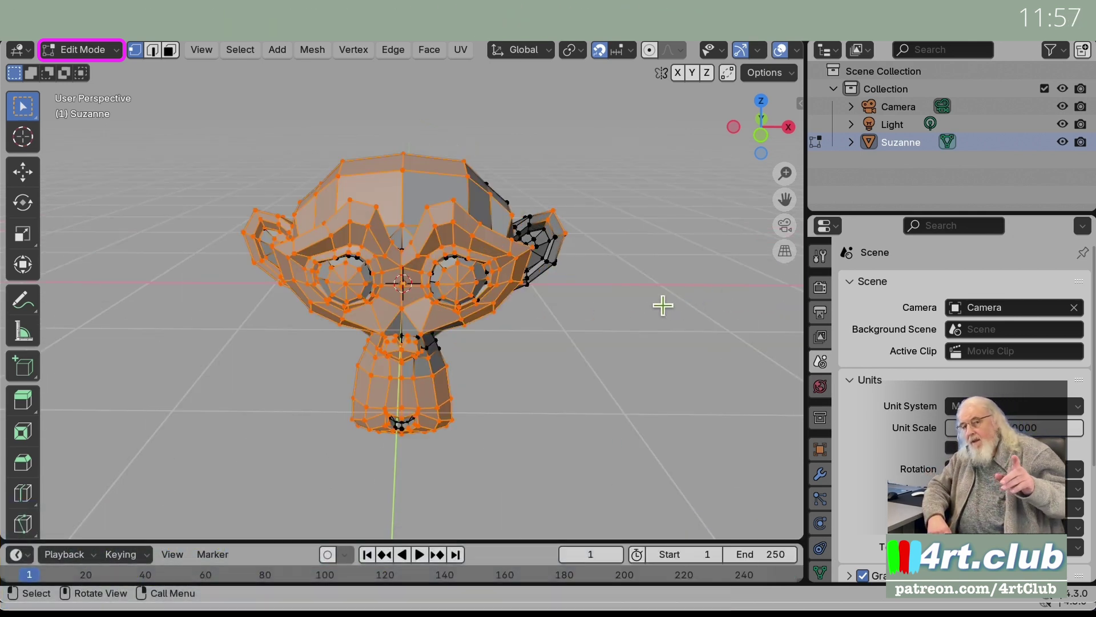
Deselect the mesh, circle-select vertices on the front of the monkey's face and toggle Local View.
key(alt+a)
middle_drag(663, 304, 502, 260)
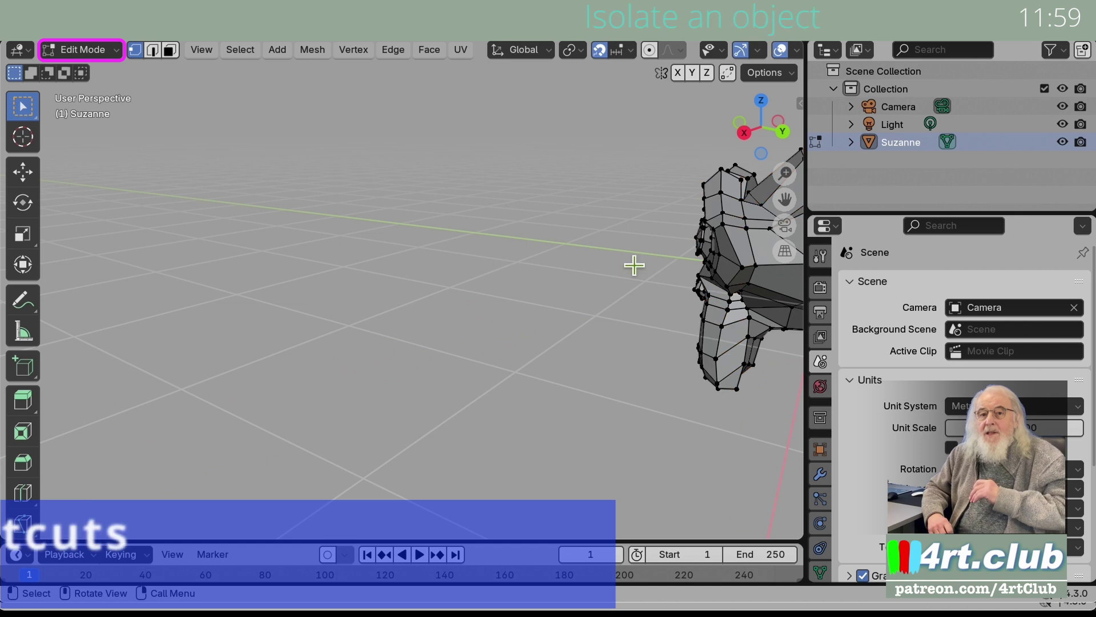
key(c)
drag(765, 253, 678, 264)
key(Escape)
key(KP_Divide)
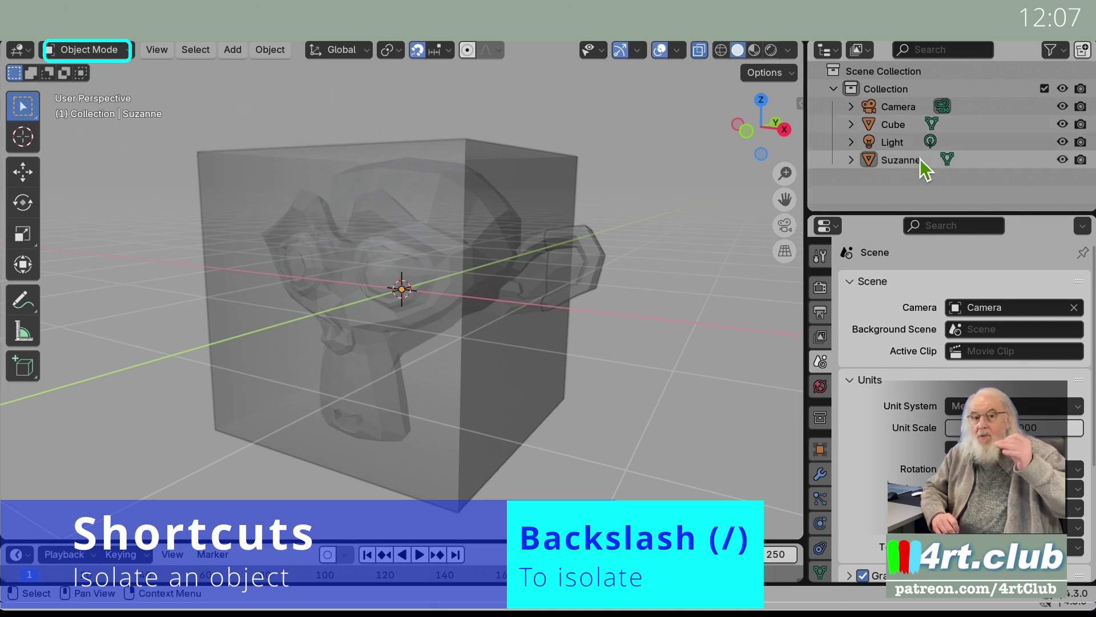
Isolate the cube in Local View and return to the full scene.
click(548, 171)
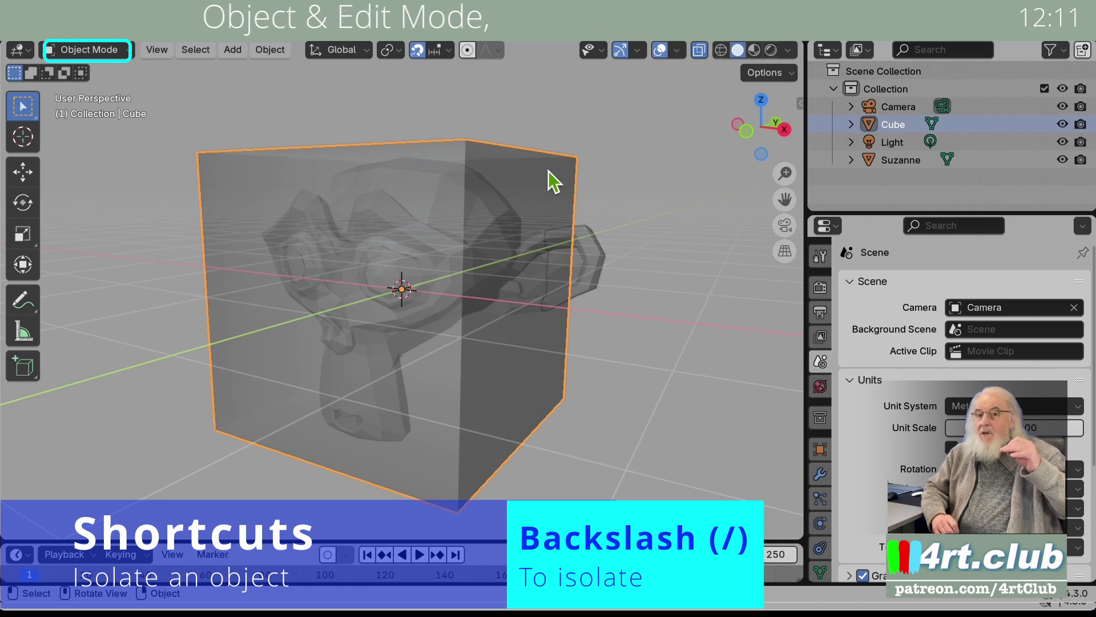
key(slash)
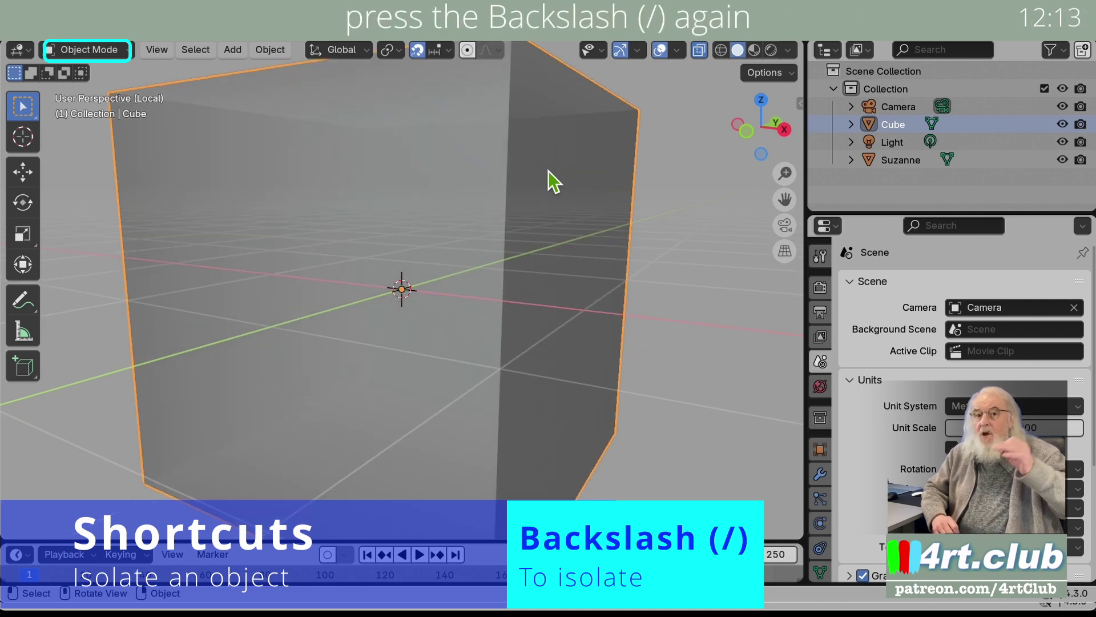
key(slash)
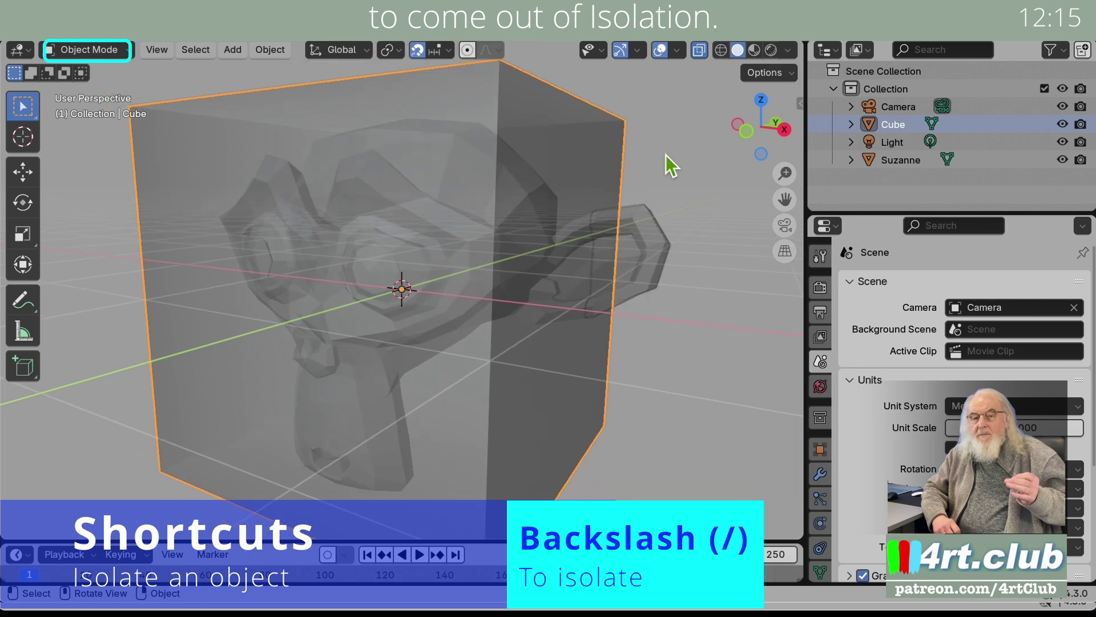
Isolate the Suzanne monkey head in Local View and leave Local View again.
click(590, 255)
key(slash)
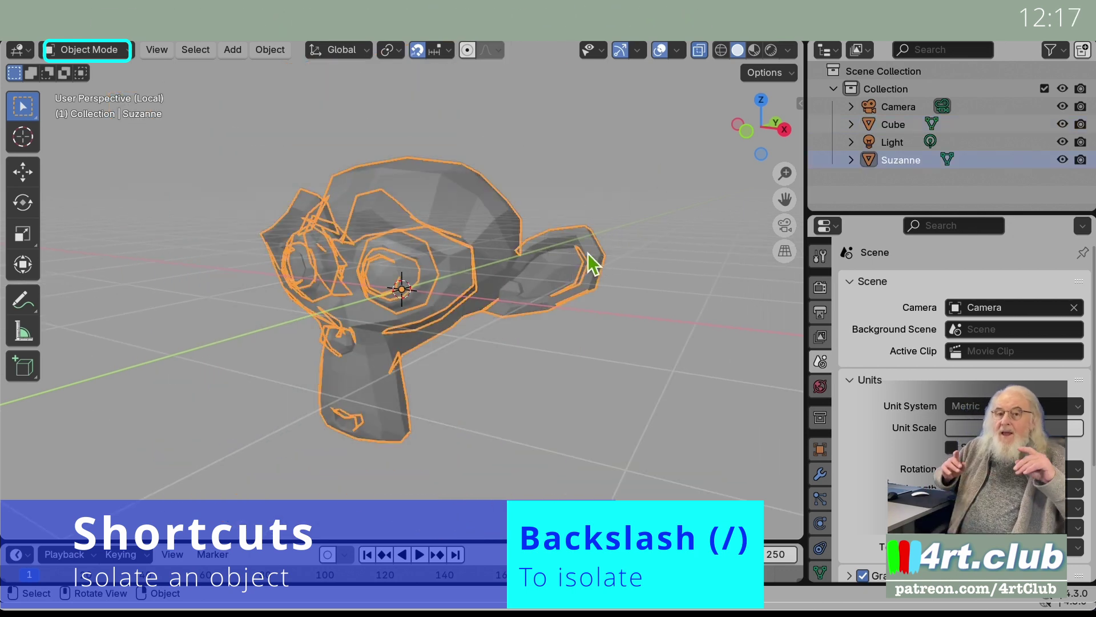
key(slash)
middle_drag(662, 256, 659, 253)
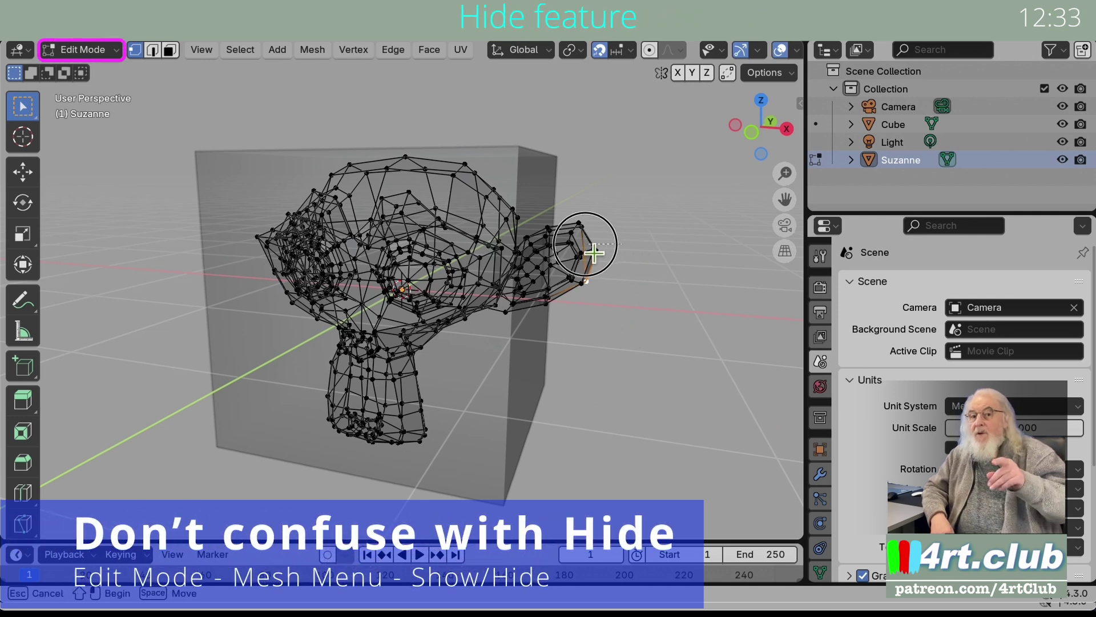
Circle-select the vertices at the tip of the monkey's ear outside the cube and hide them.
drag(569, 275, 569, 308)
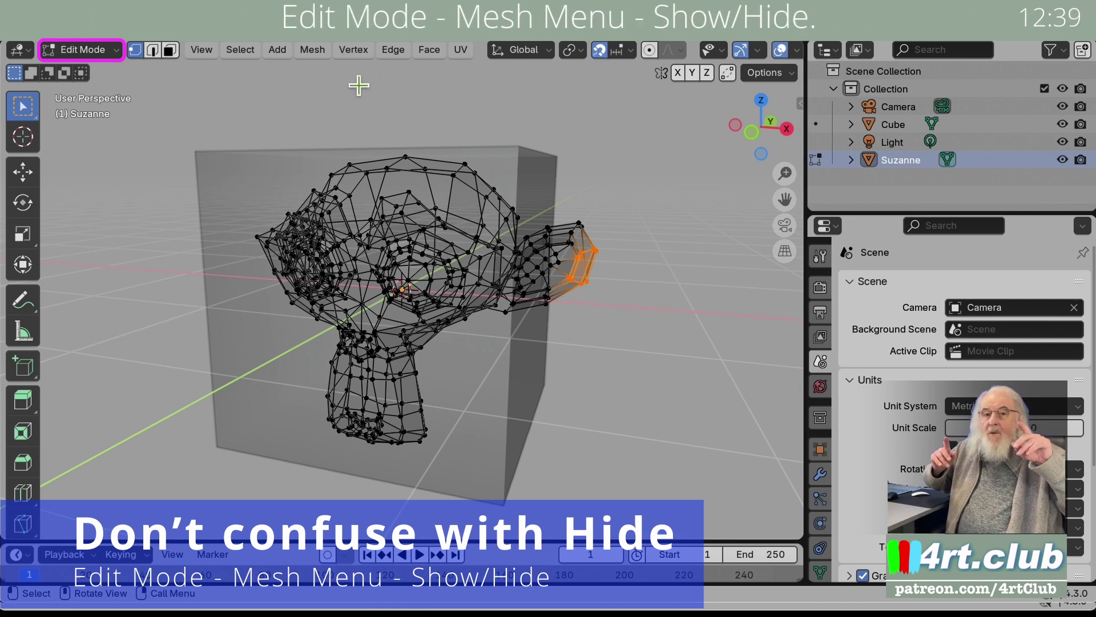
click(325, 60)
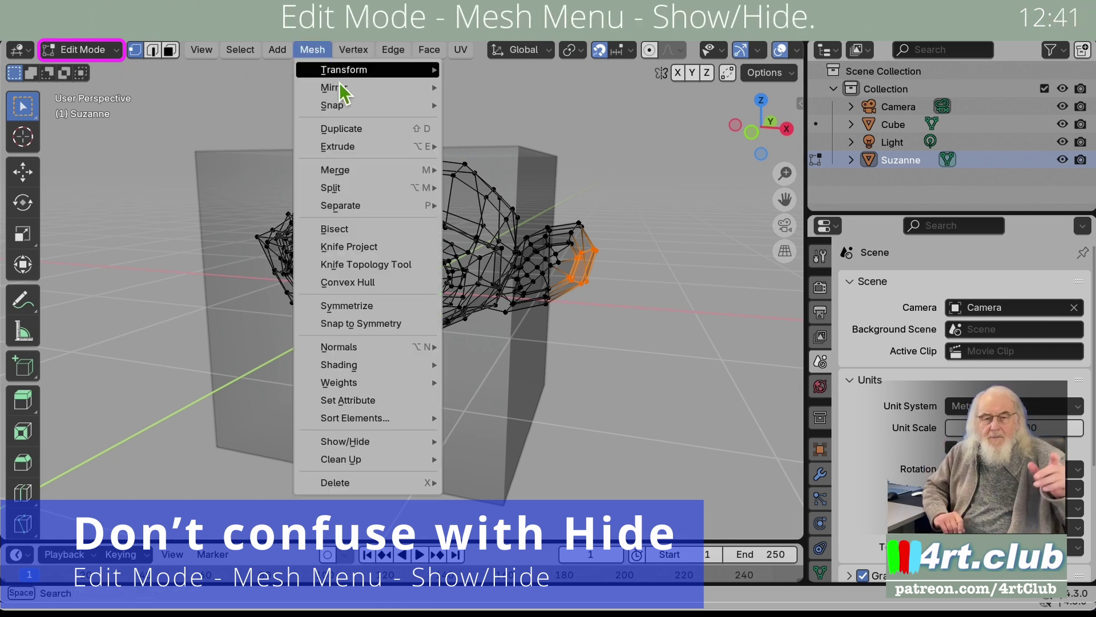
mouse_move(390, 447)
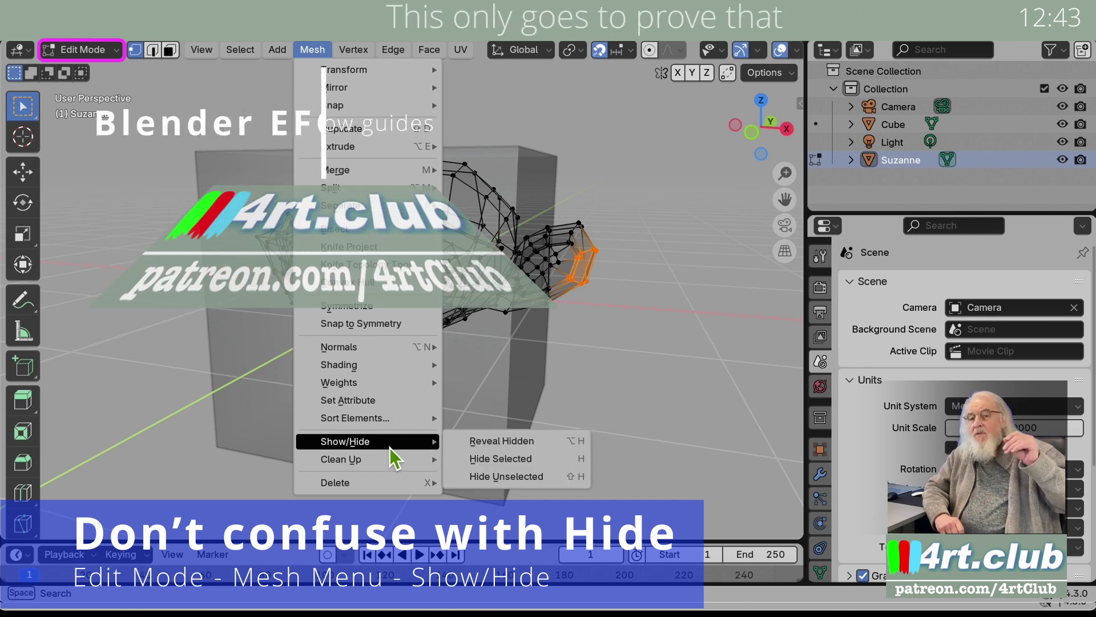
click(502, 460)
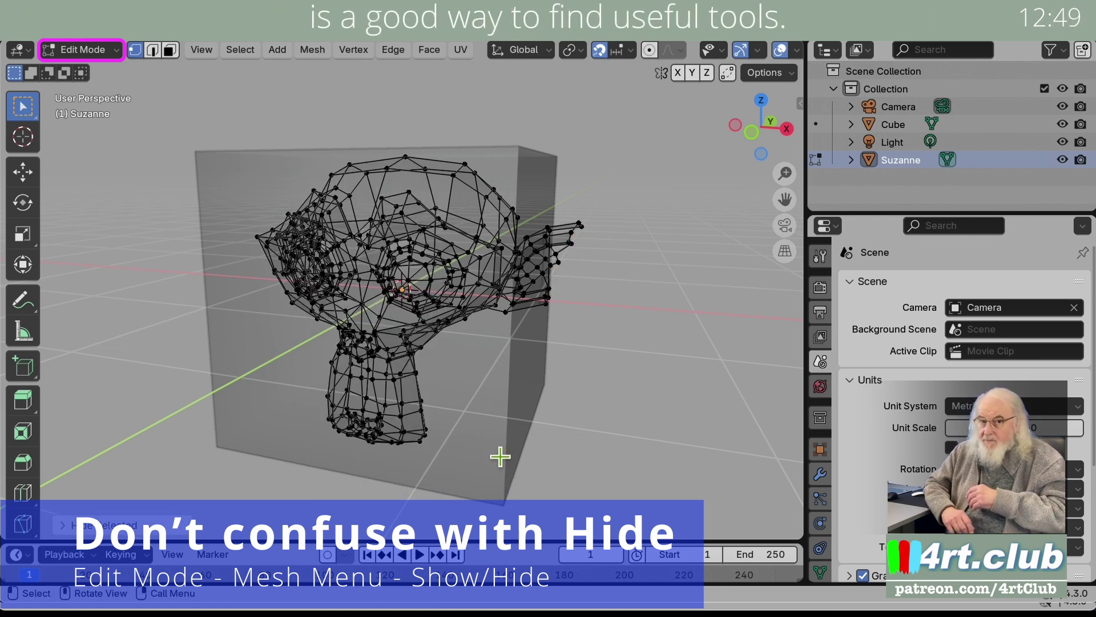
Reveal the hidden ear vertices of the monkey mesh.
click(313, 50)
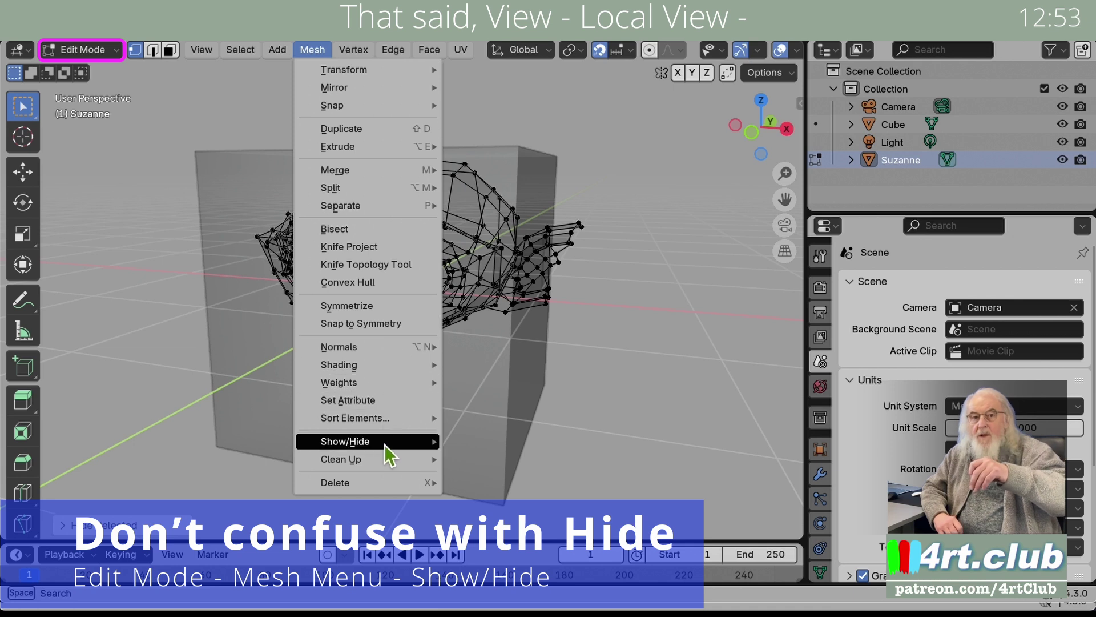
mouse_move(384, 444)
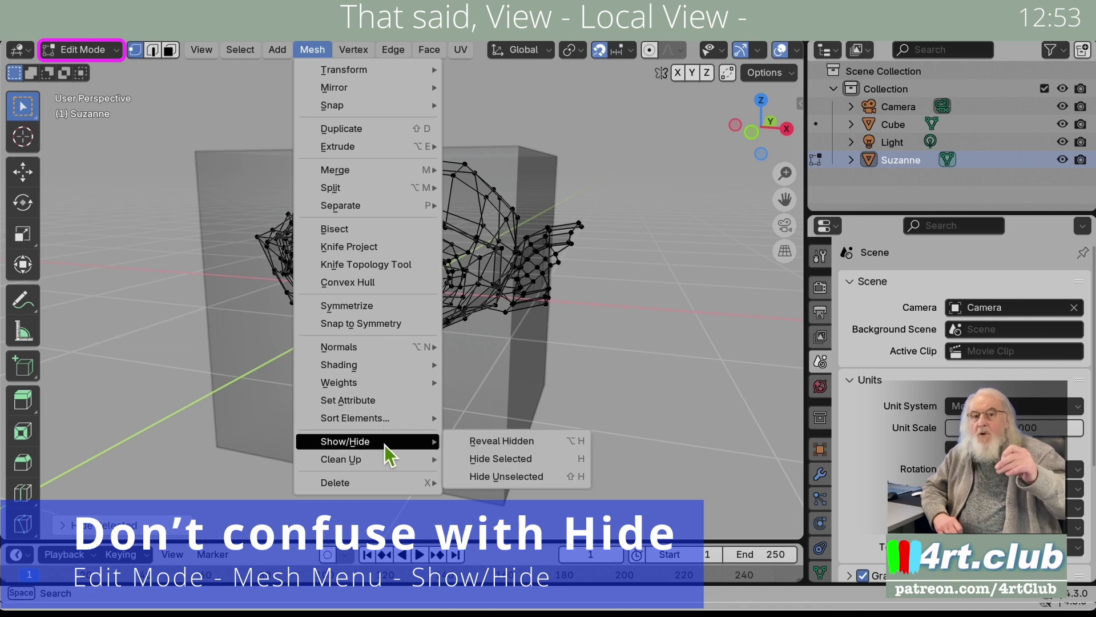
click(511, 445)
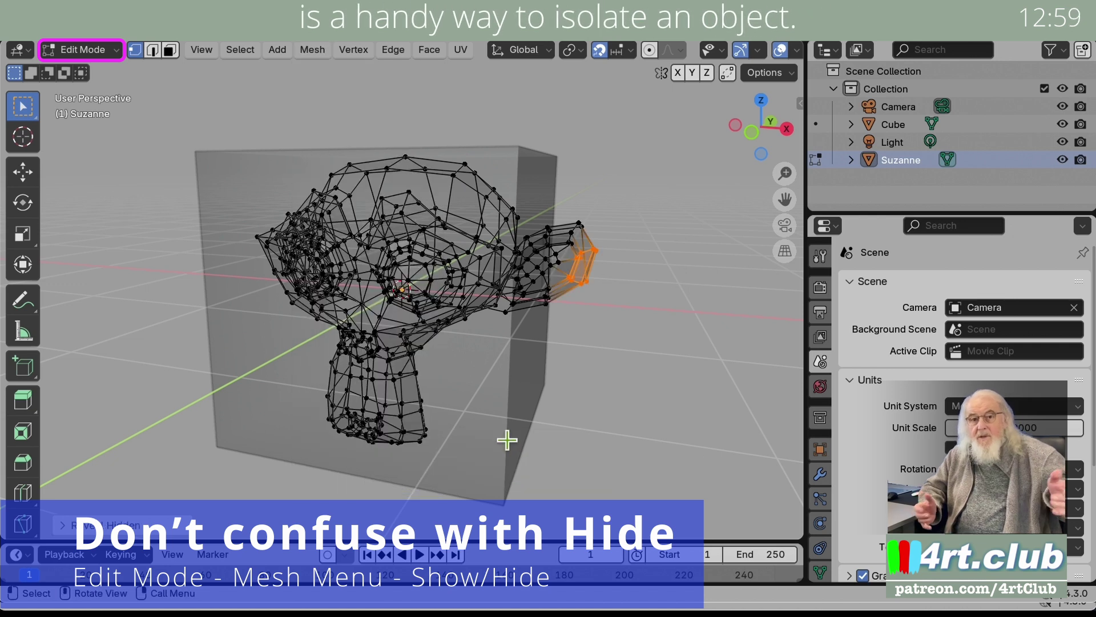
middle_drag(626, 445, 624, 435)
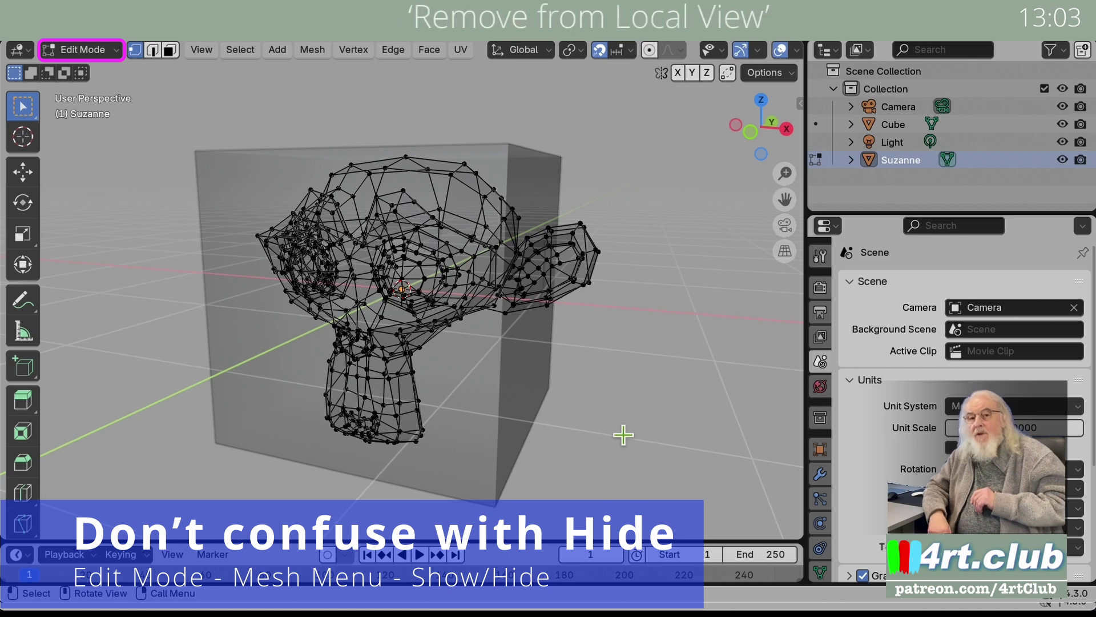
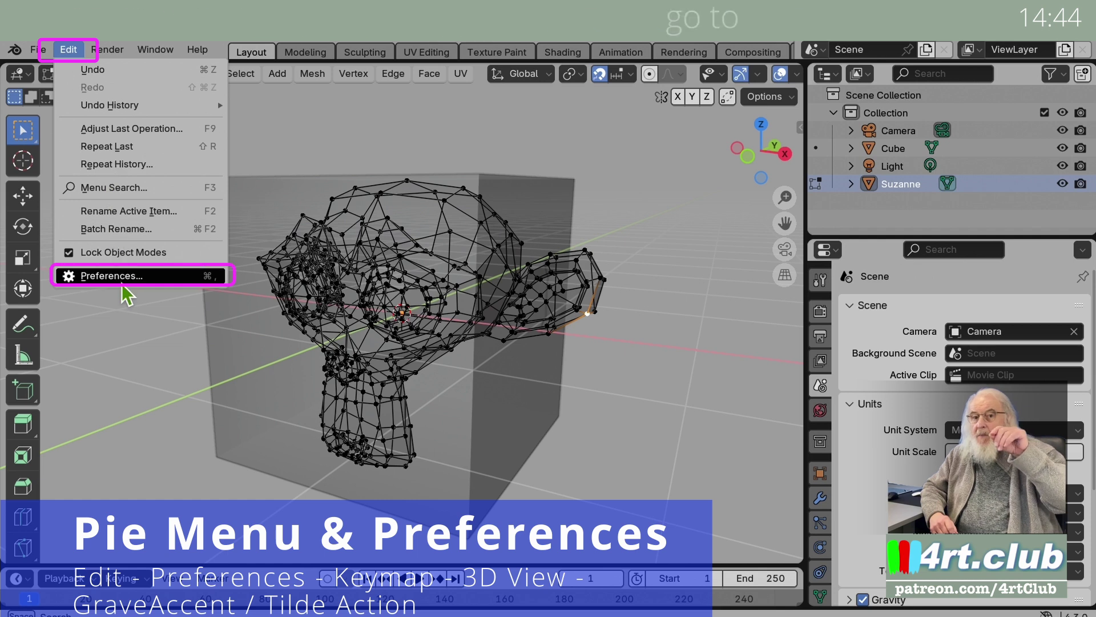
Open the Keymap preferences, set the 3D View Grave Accent / Tilde Action to Gizmos and return it to Navigate.
click(112, 275)
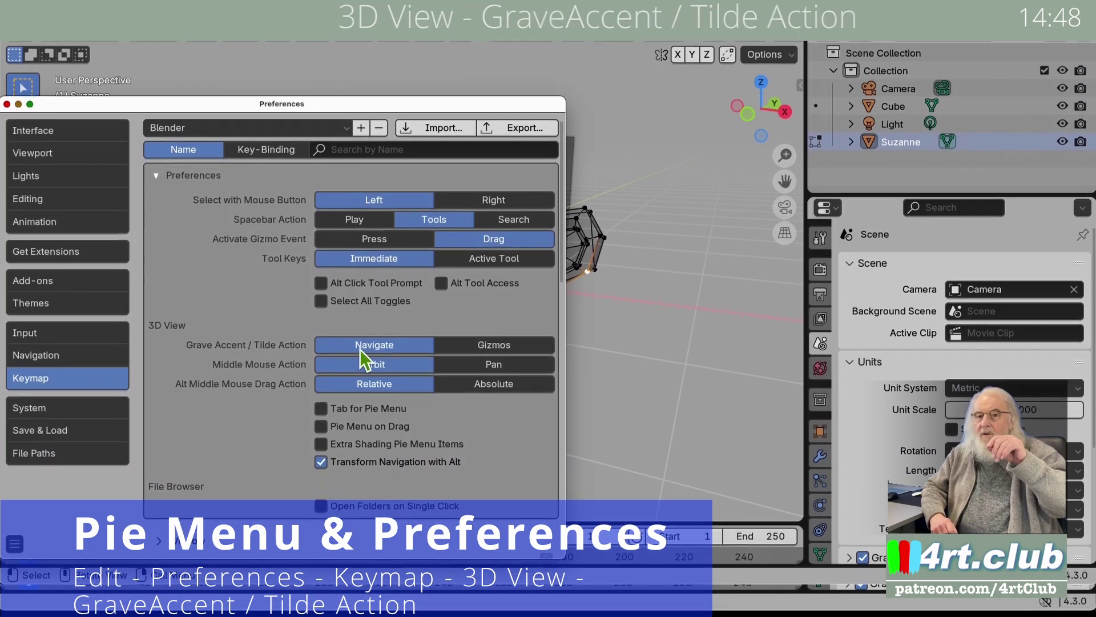
click(482, 355)
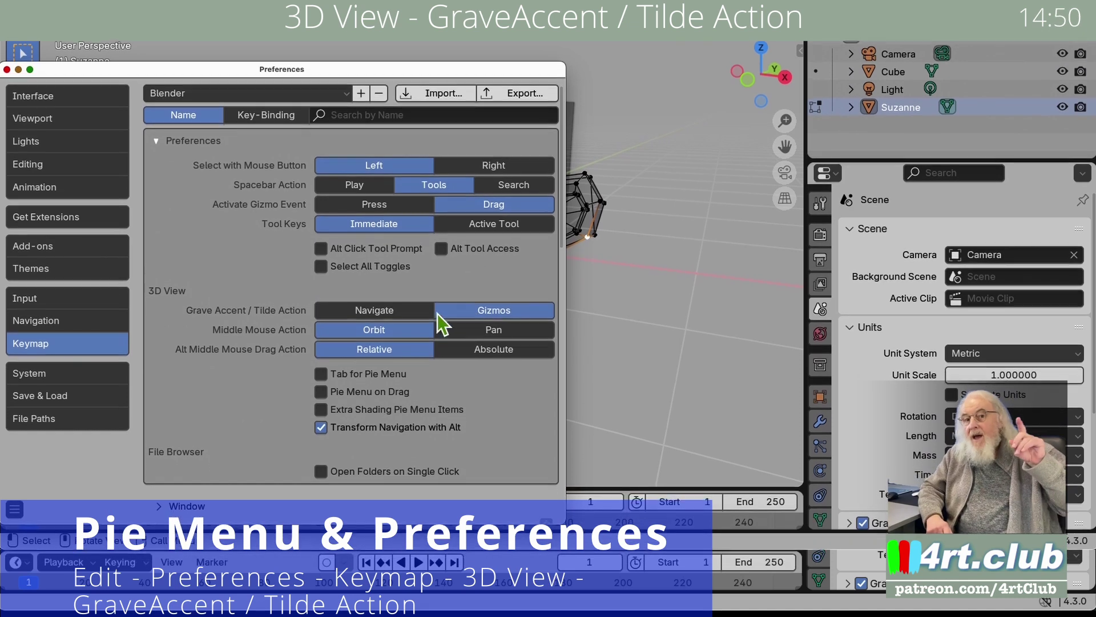
click(378, 320)
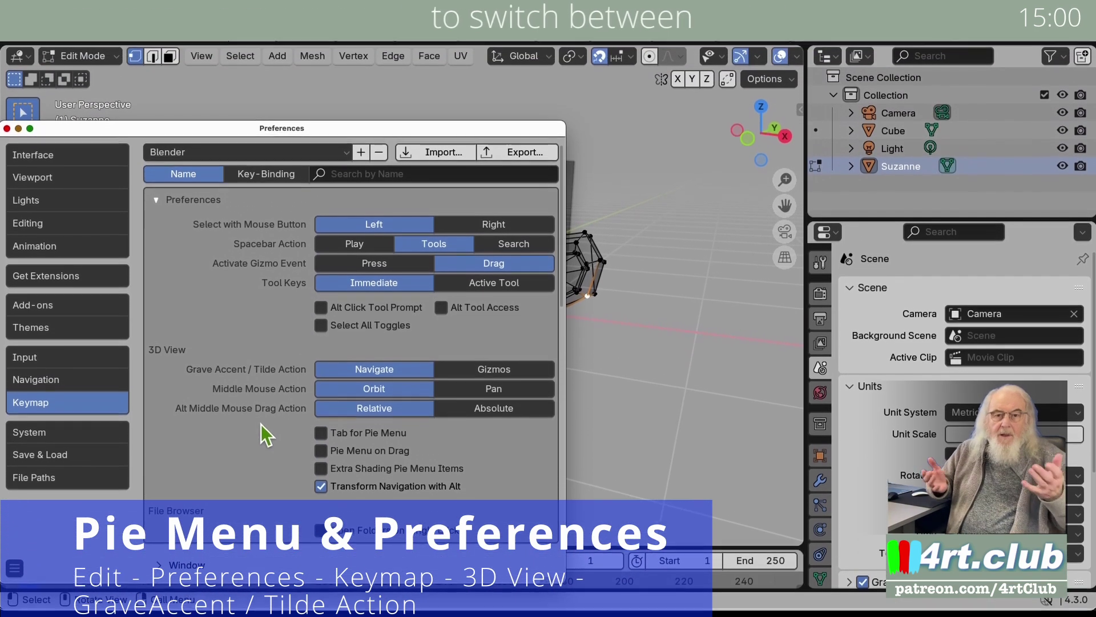
Return from the preferences to the 3D viewport and show the monkey mesh in Front view with the View pie.
click(600, 360)
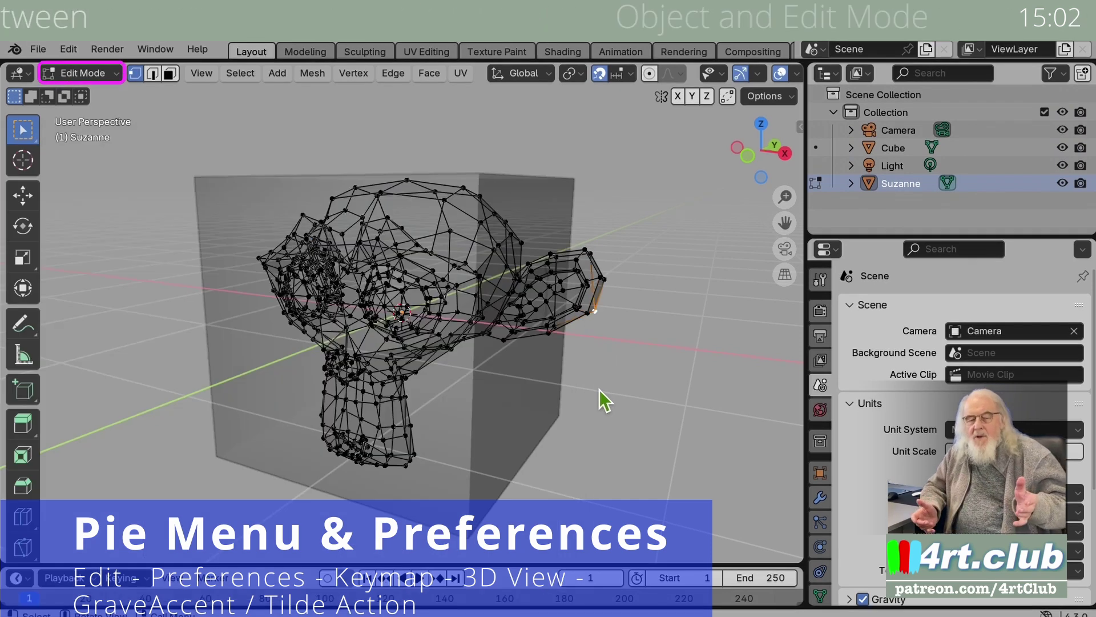
key(grave)
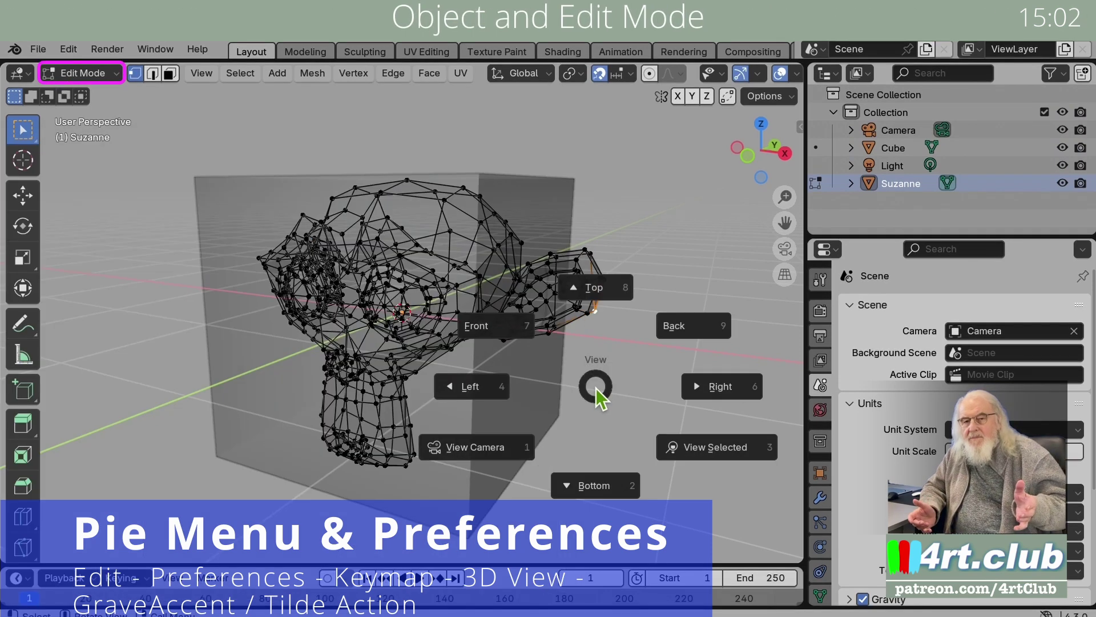
click(529, 330)
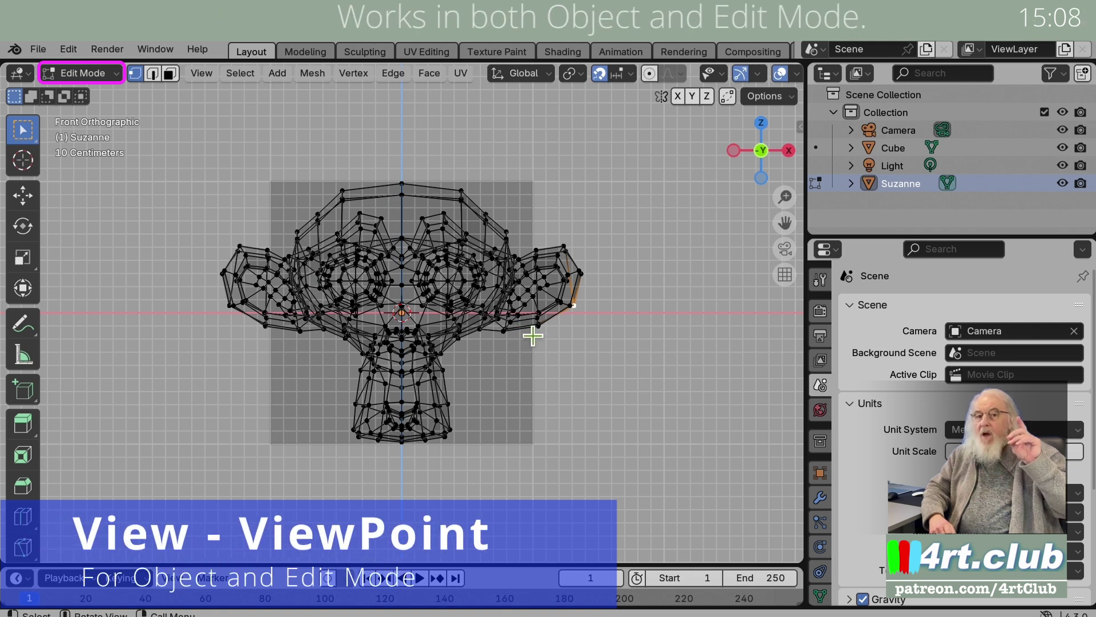
key(z)
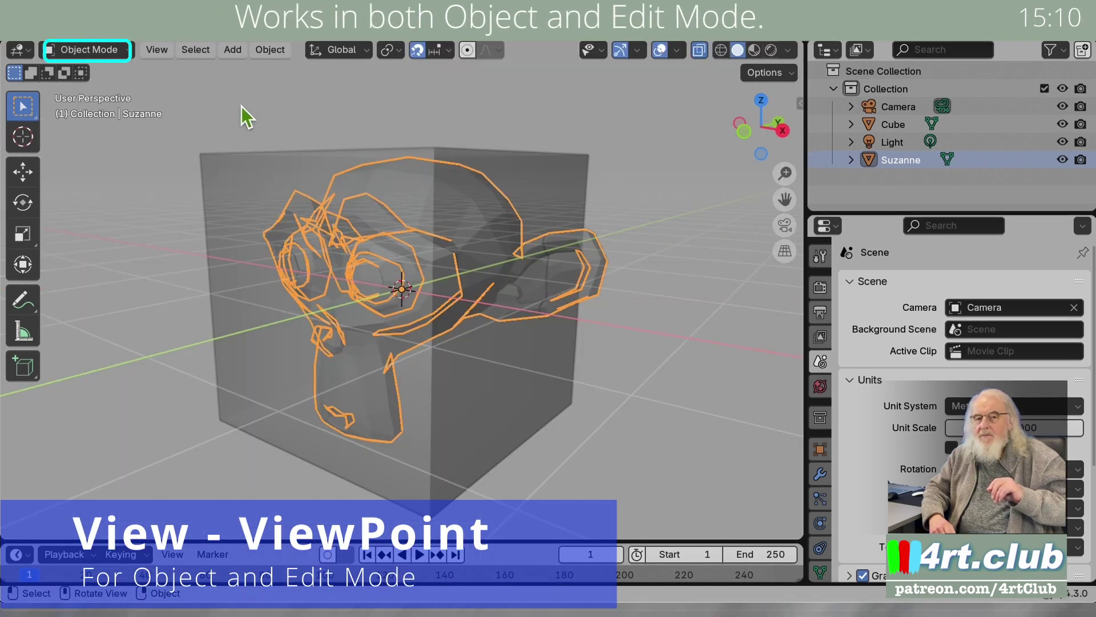
Examine the cube and monkey head from the Back, Right, Left and Front viewpoints in Object Mode.
click(157, 50)
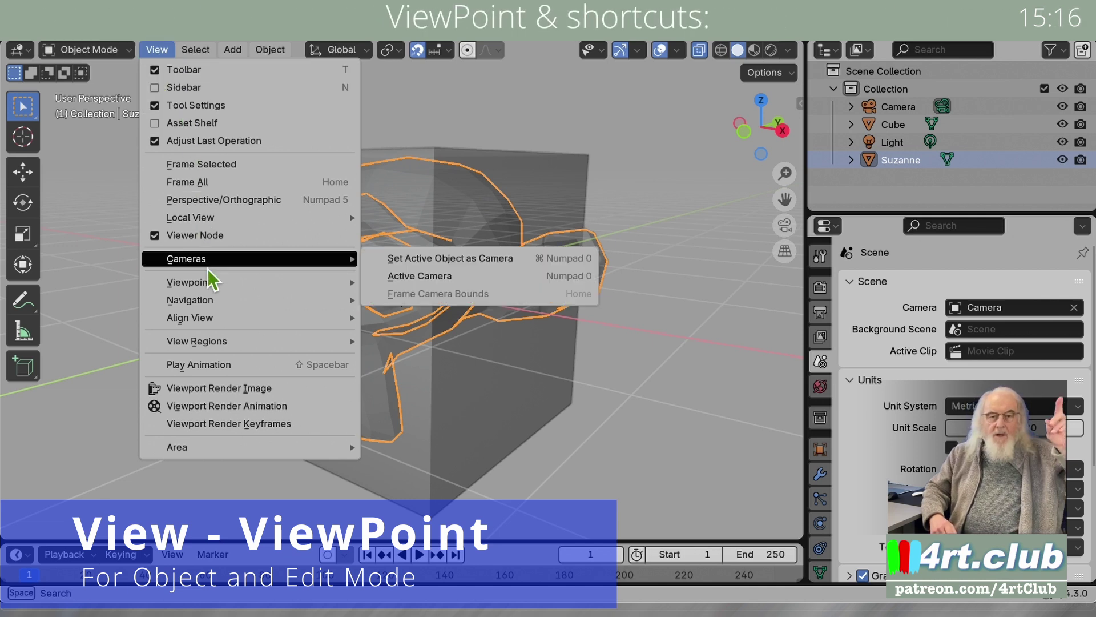
mouse_move(208, 283)
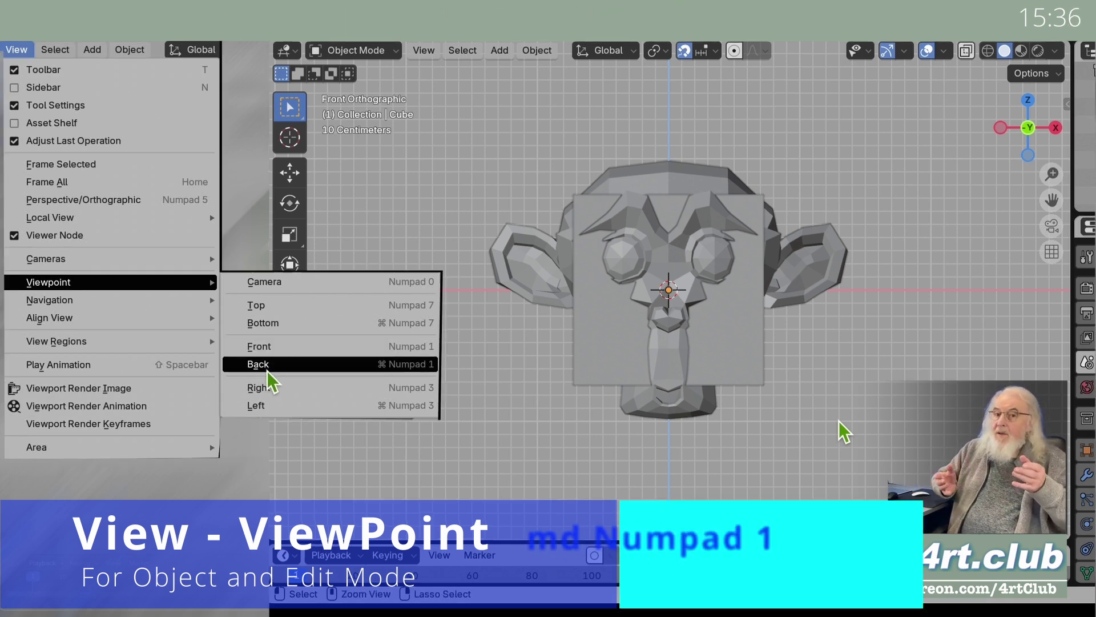
key(super+KP_1)
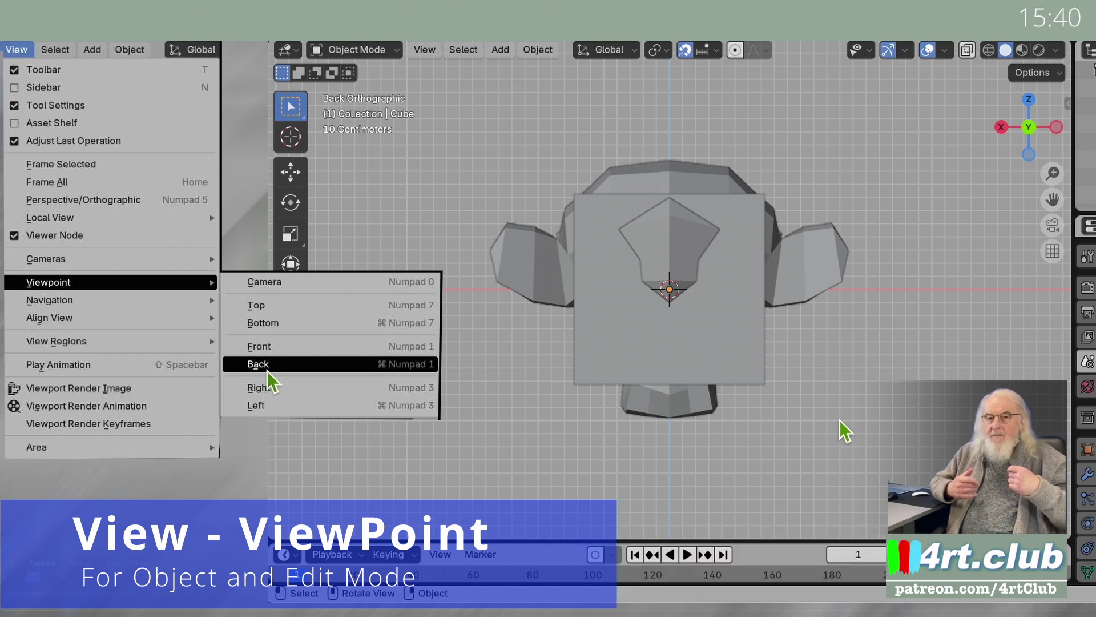
key(KP_3)
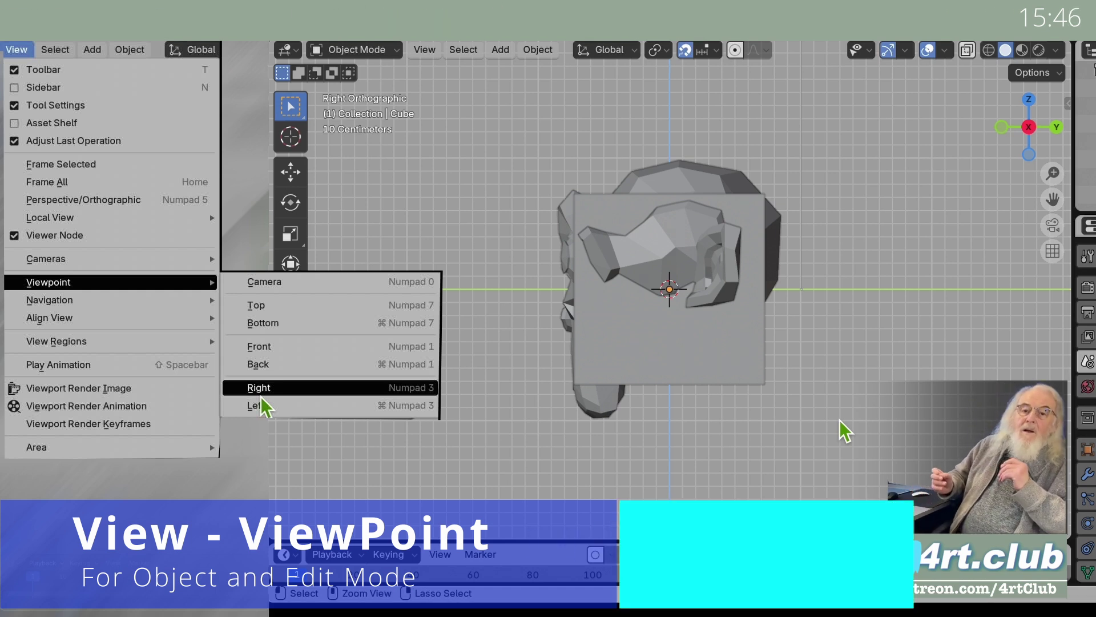
key(super+KP_3)
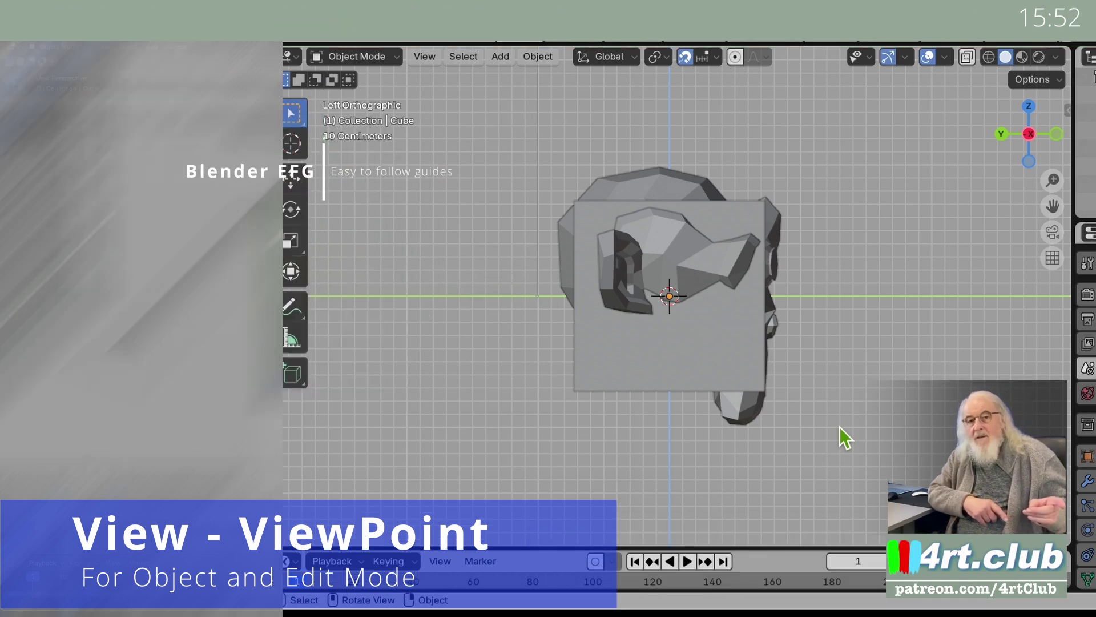
key(KP_1)
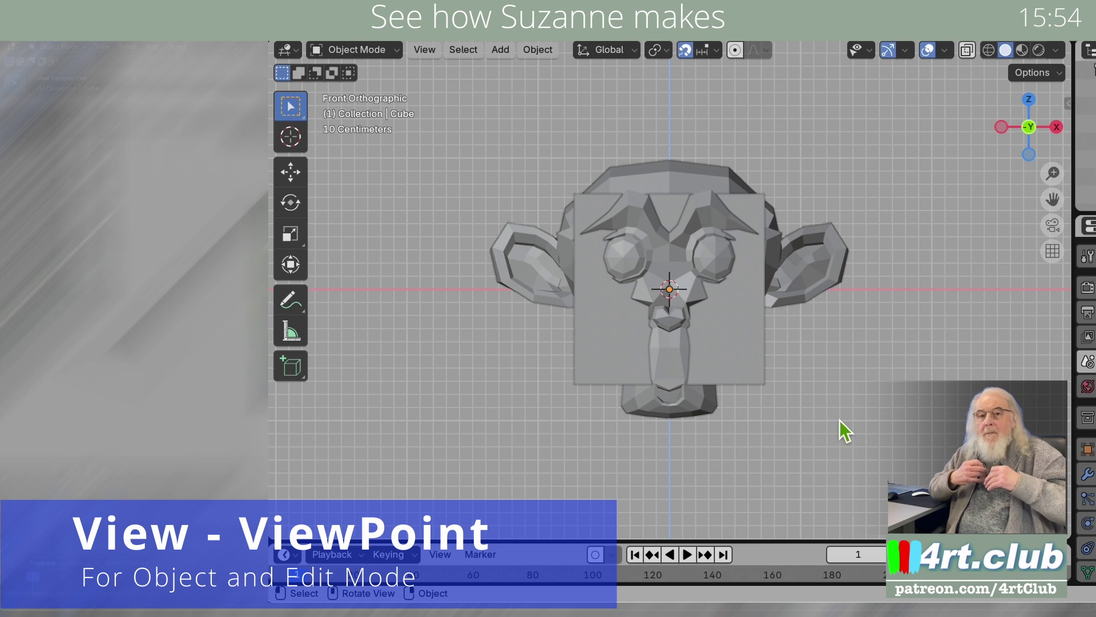
middle_drag(839, 420, 840, 420)
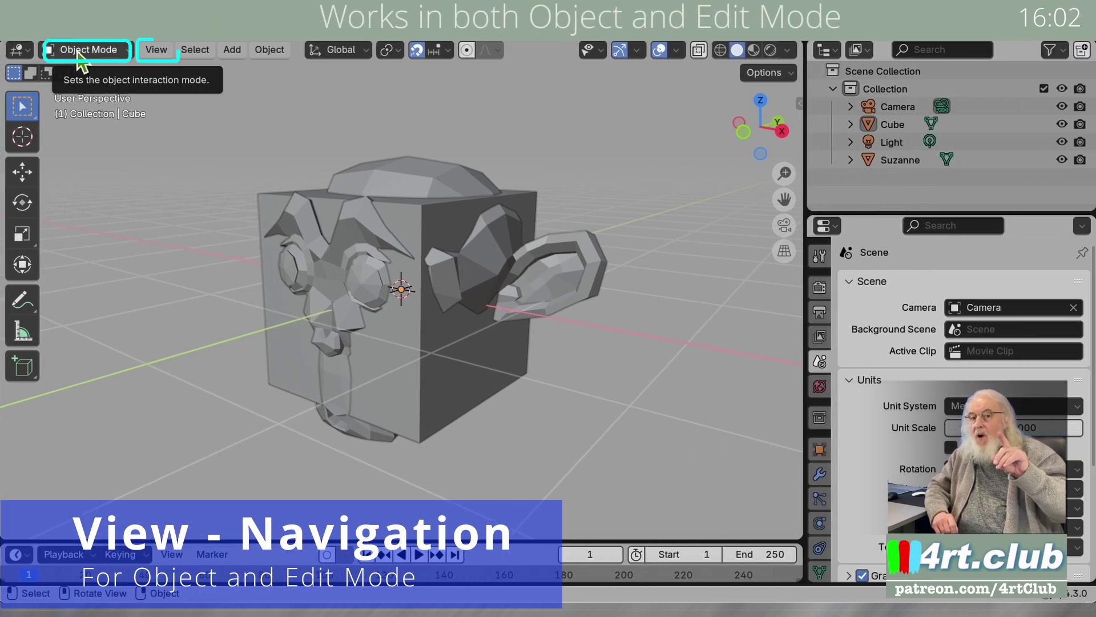
Orbit the view around the monkey head to the left and to the right in fixed steps.
click(157, 51)
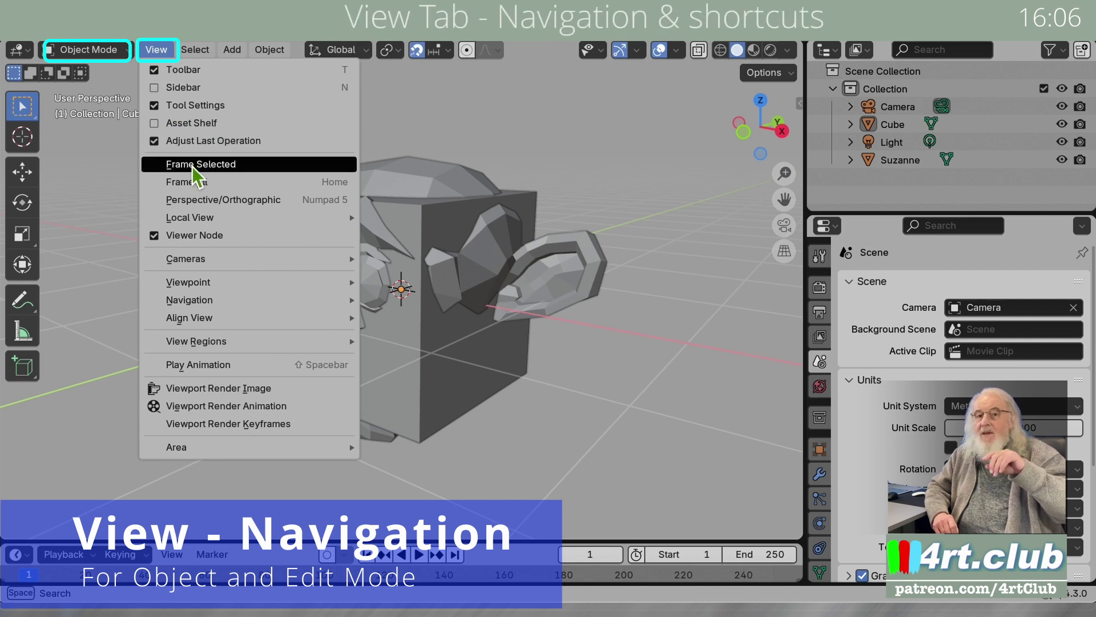
mouse_move(188, 300)
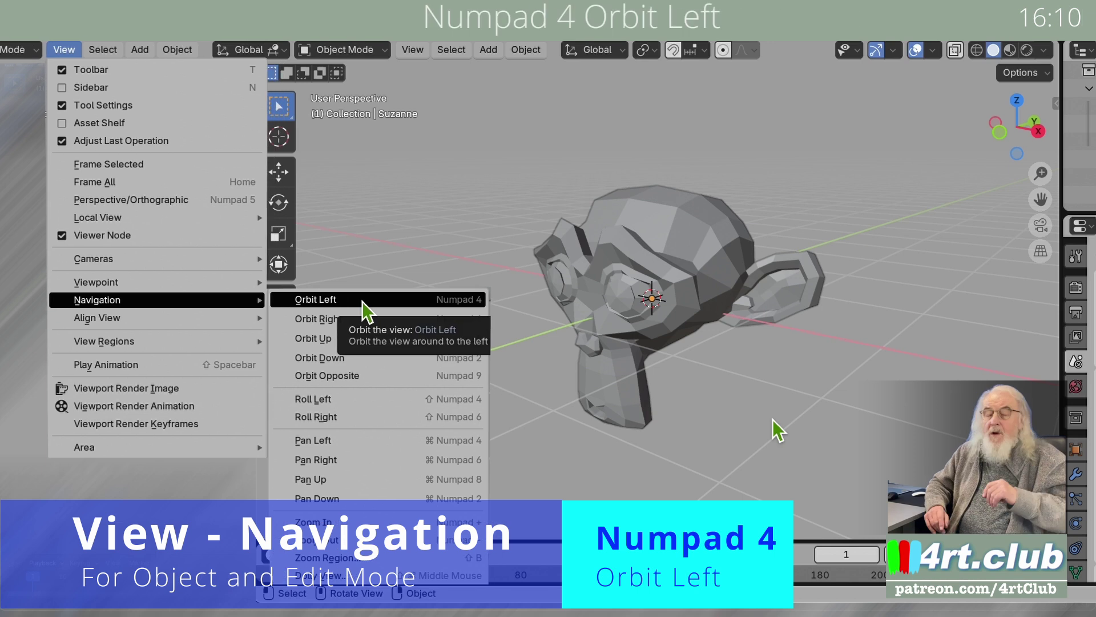
key(KP_4)
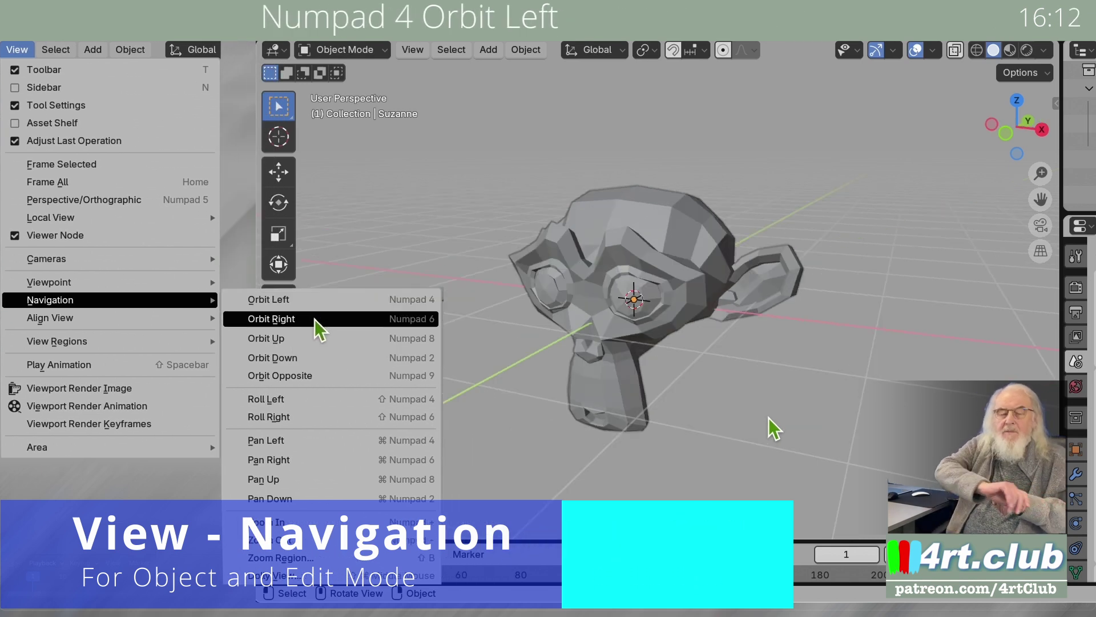
key(KP_6)
key(KP_6)
key(KP_6)
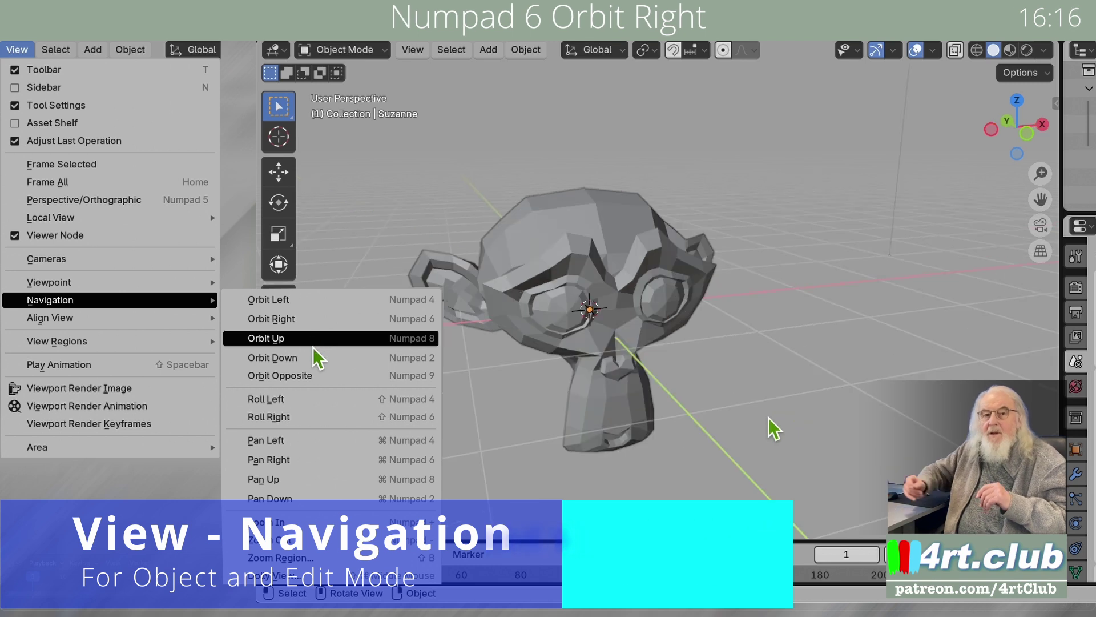
Orbit the view of the monkey head up and down, and flip it to the opposite side and back.
key(KP_8)
key(KP_8)
key(KP_8)
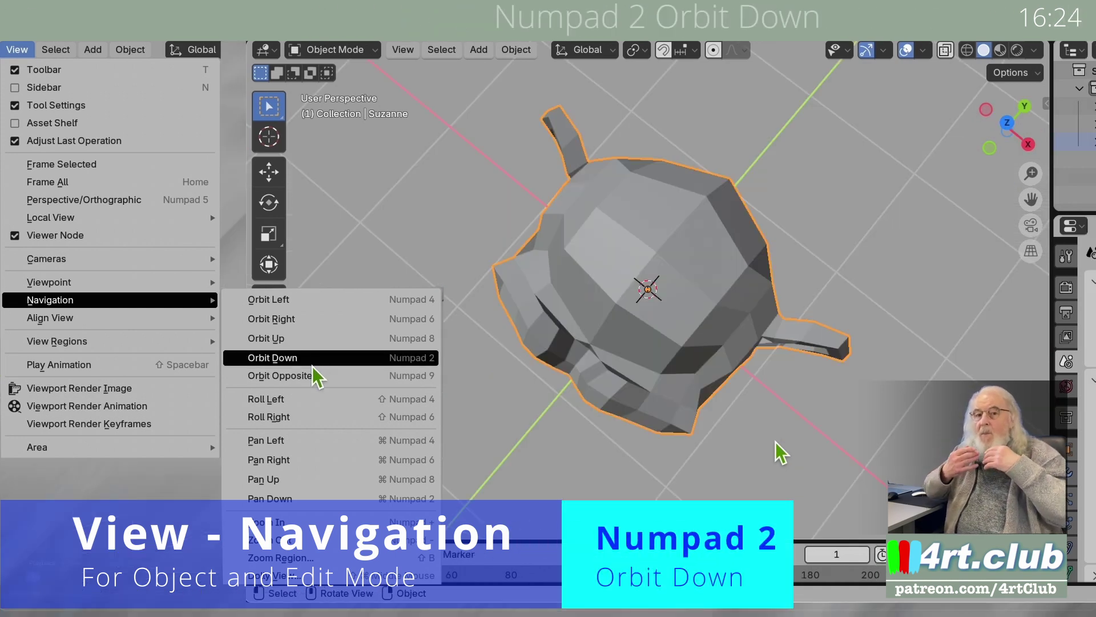
key(KP_2)
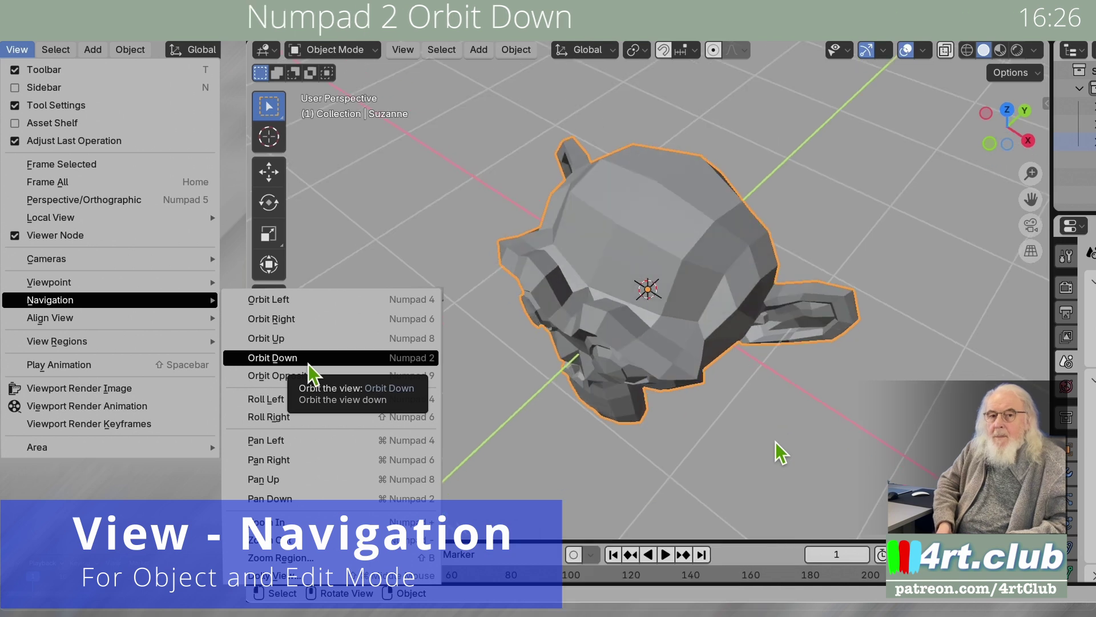
key(KP_9)
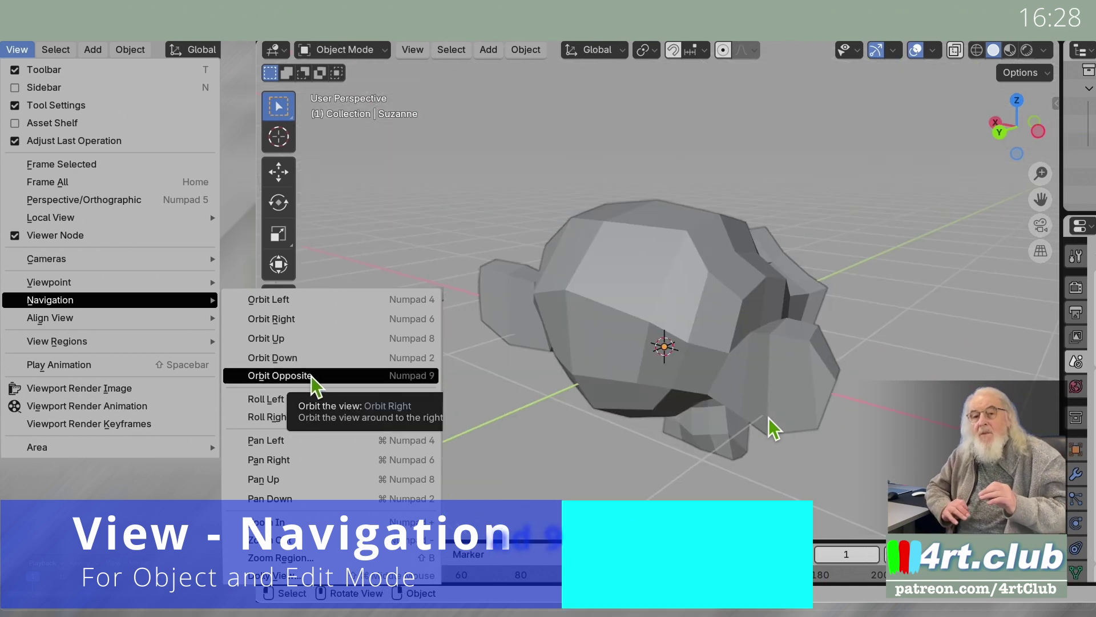
key(KP_9)
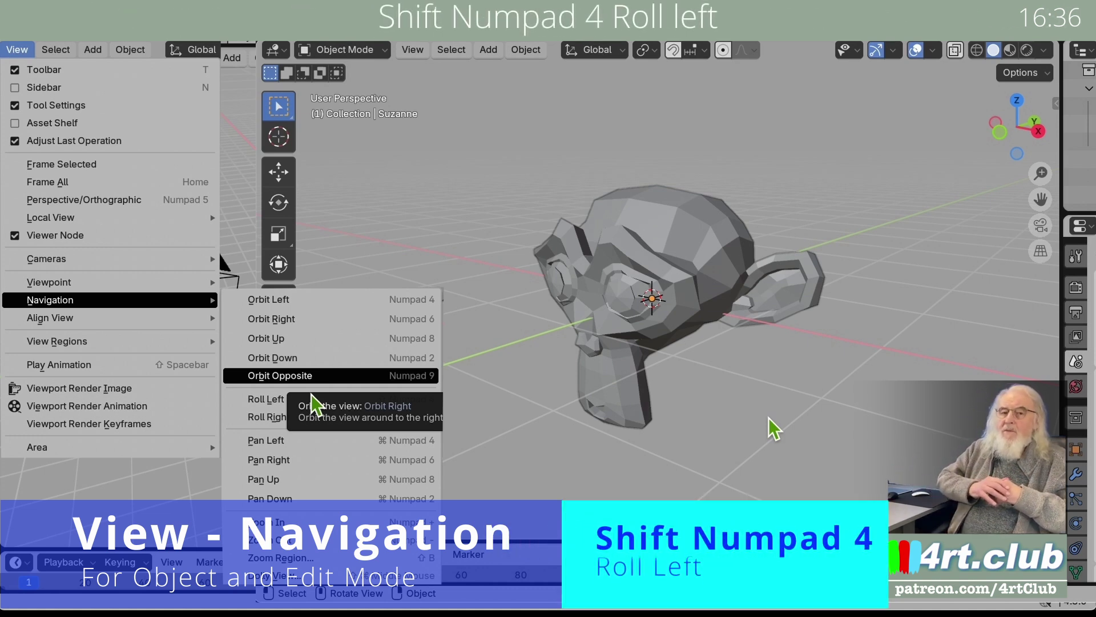
Roll the view of the monkey head two steps left and two steps back to the right.
key(shift+KP_4)
key(shift+KP_4)
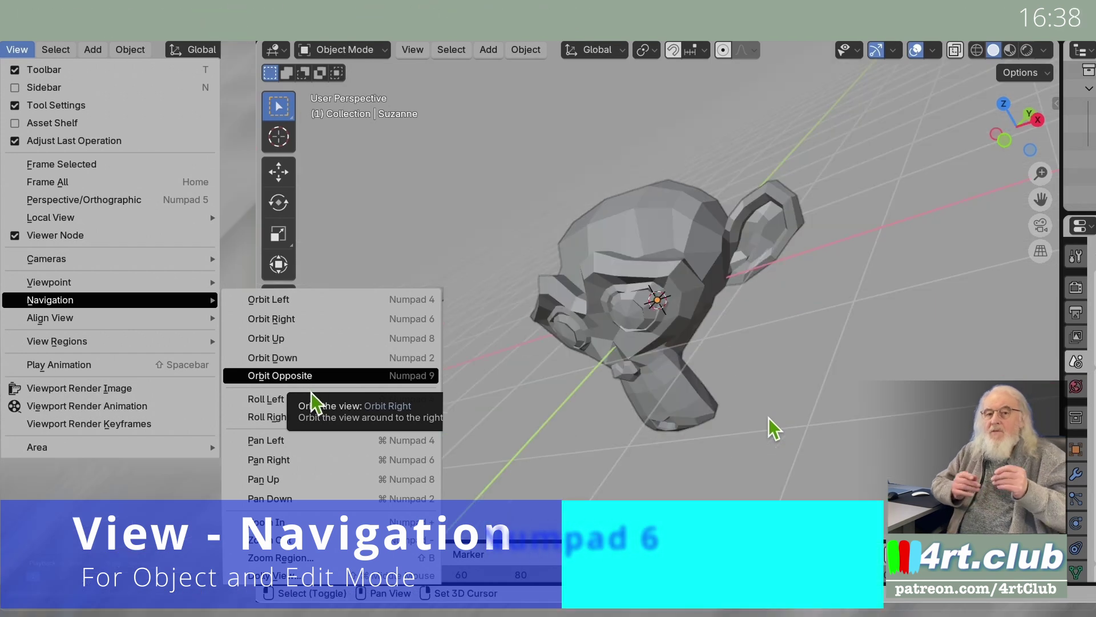
key(shift+KP_6)
key(shift+KP_6)
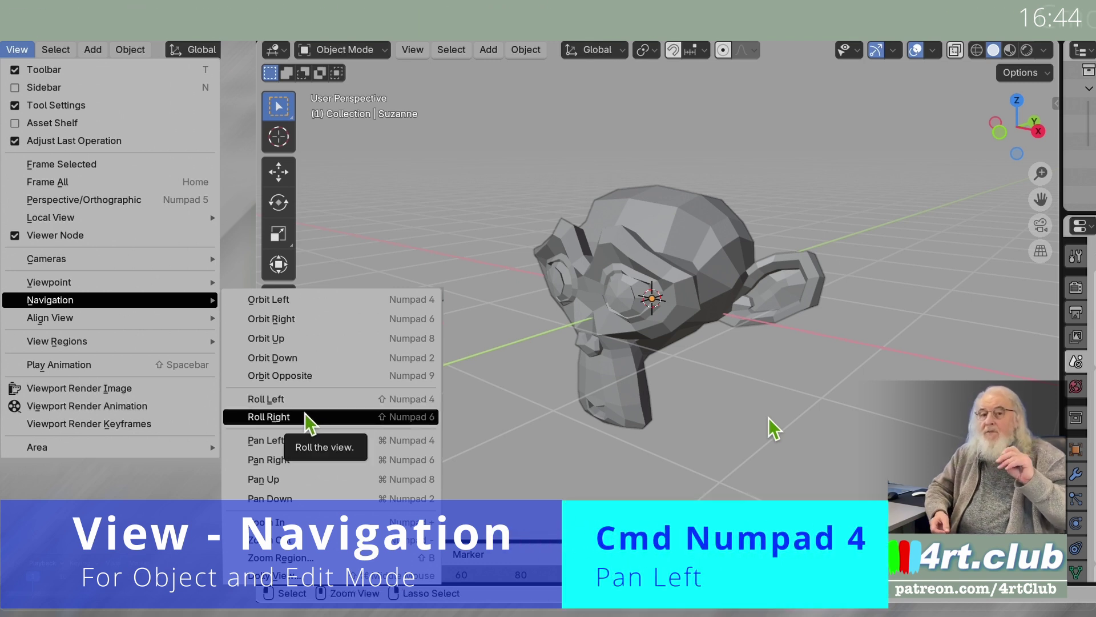
Pan the view of the monkey head to the left in steps and back to the right.
key(super+KP_4)
key(super+KP_4)
key(super+KP_4)
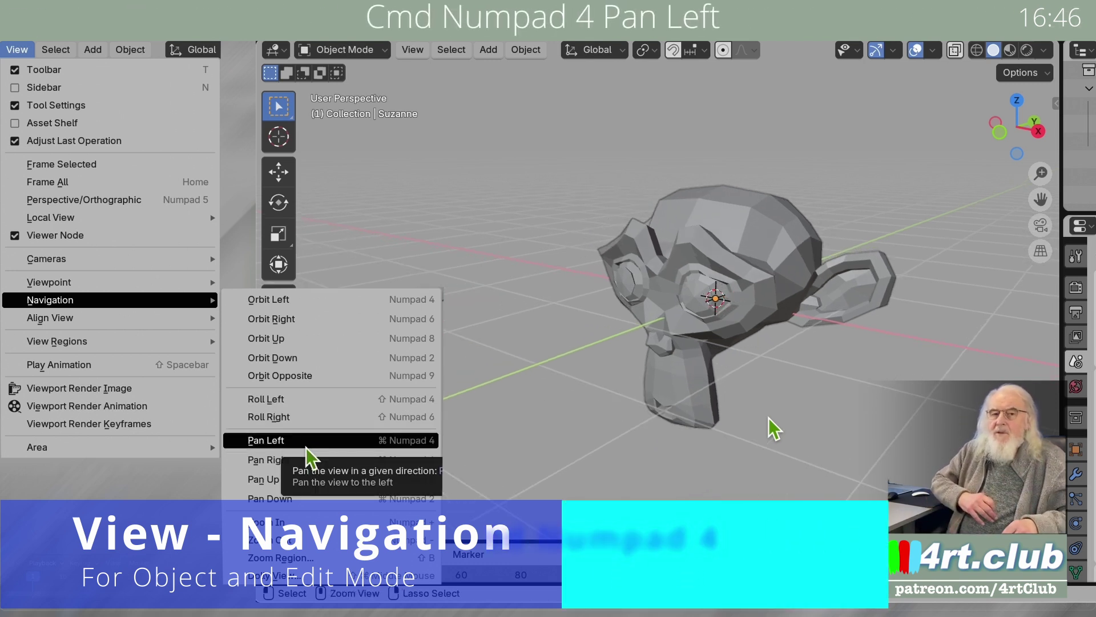
key(super+KP_4)
key(super+KP_6)
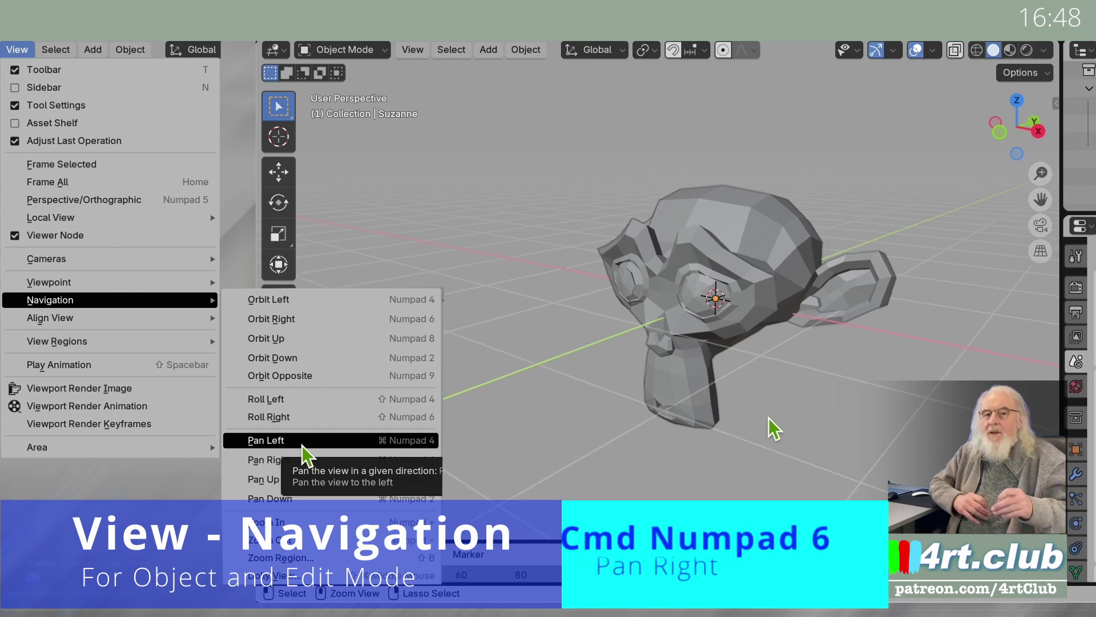
key(super+KP_6)
key(super+KP_6)
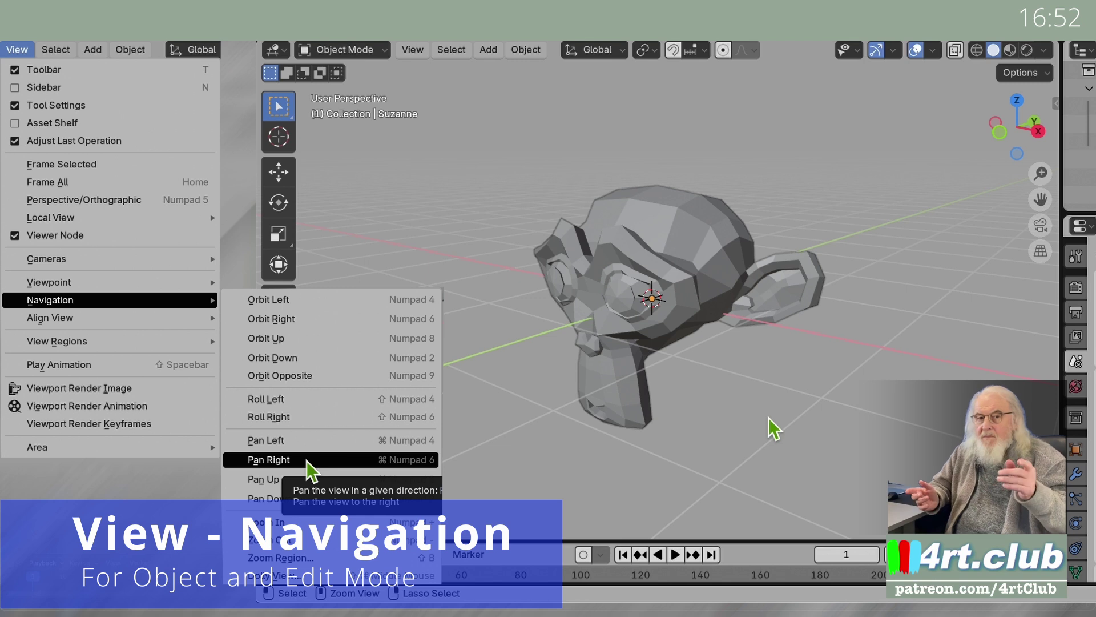
Pan the view of the monkey head up in steps and back down by the same amount.
key(super+KP_8)
key(super+KP_8)
key(super+KP_8)
key(super+KP_8)
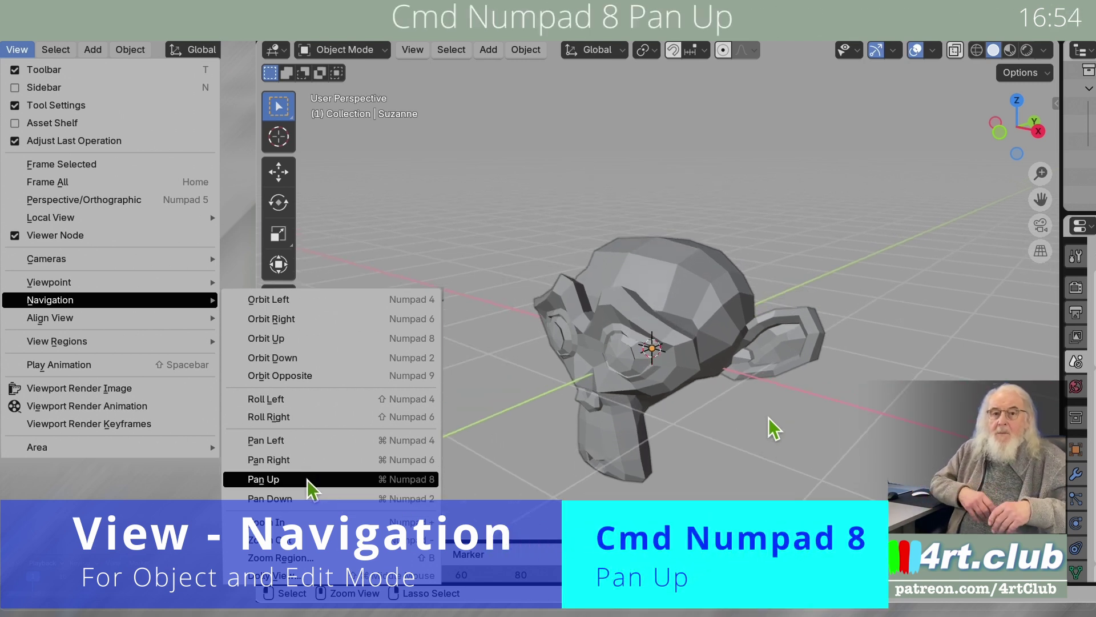
key(super+KP_8)
key(super+KP_8)
key(super+KP_2)
key(super+KP_2)
key(super+KP_2)
key(super+KP_2)
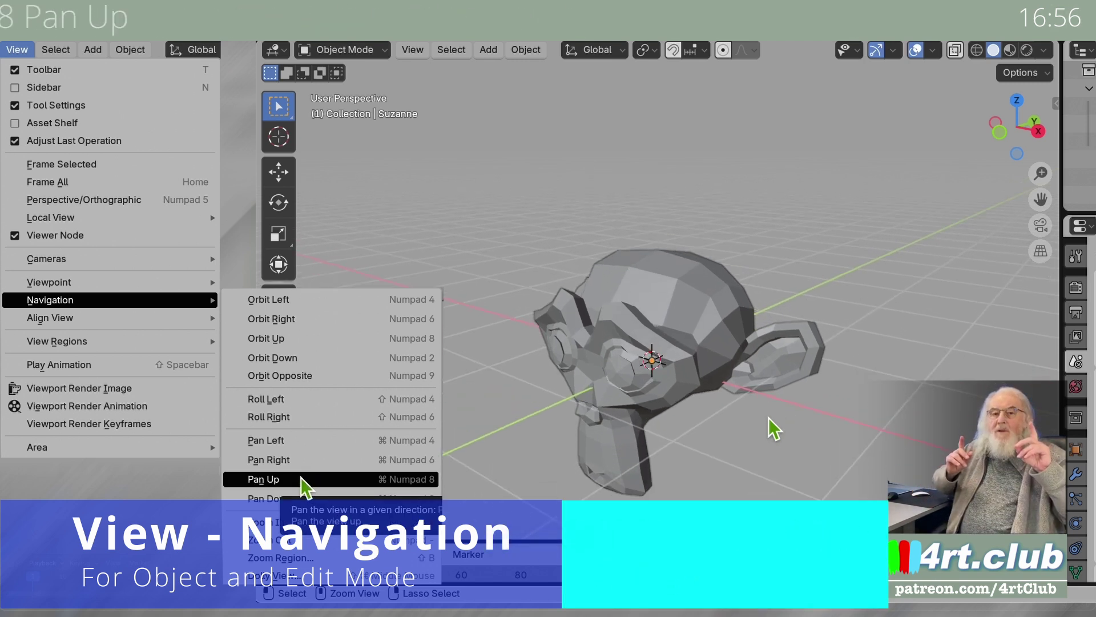
key(super+KP_2)
key(super+KP_2)
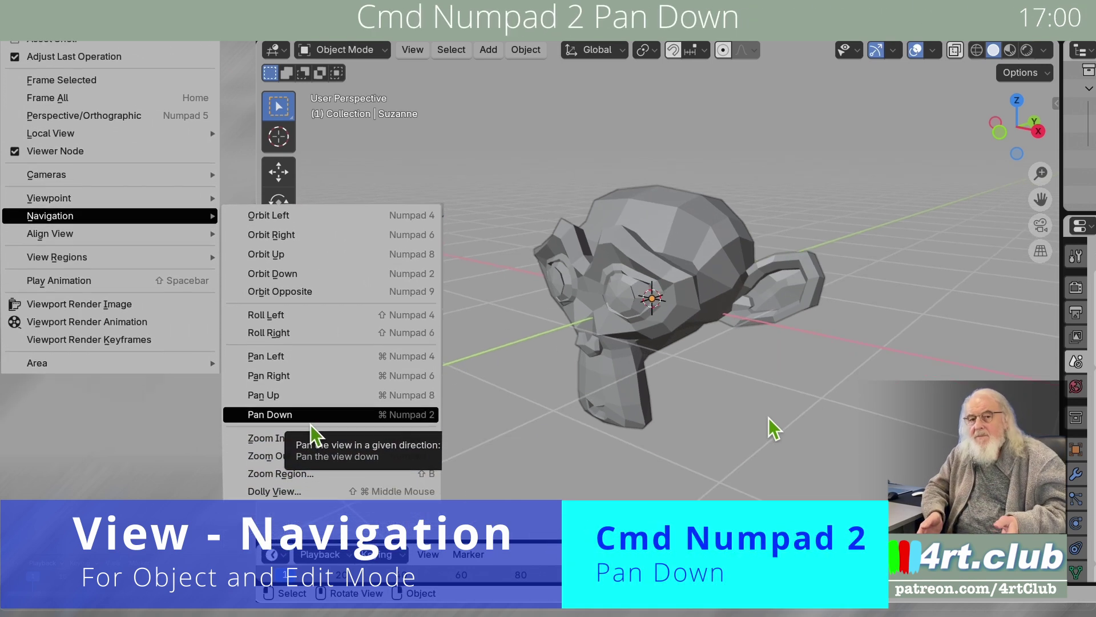
Zoom in on the monkey head in steps and zoom out again until the whole head is small in the view.
key(KP_Add)
key(KP_Add)
key(KP_Add)
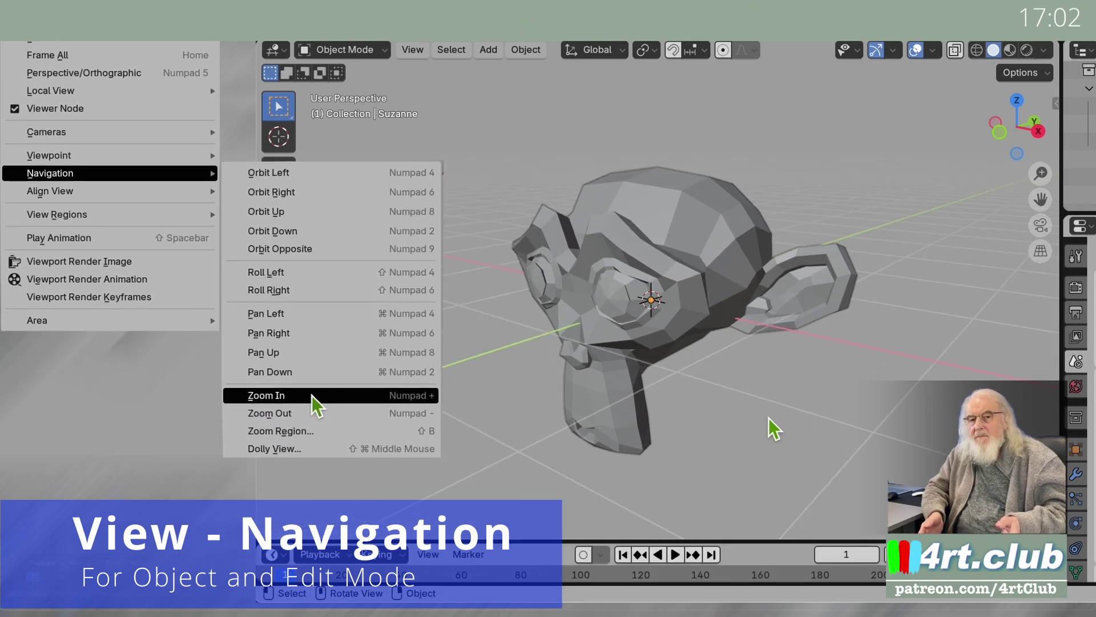
key(KP_Add)
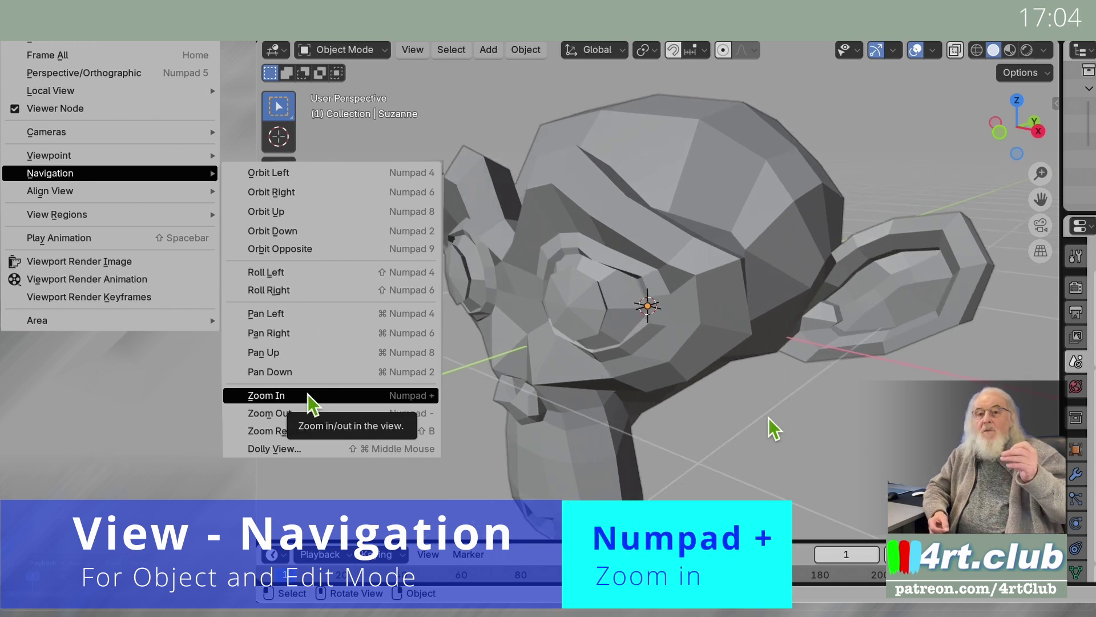
key(KP_Subtract)
key(KP_Subtract)
key(KP_Subtract)
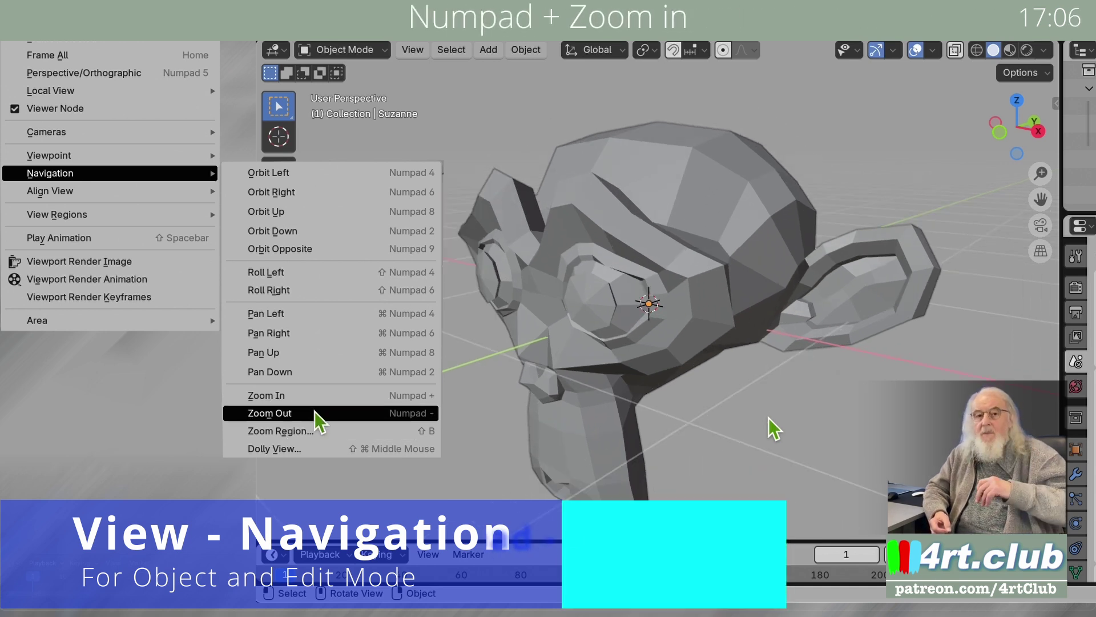
key(KP_Subtract)
key(KP_Subtract)
key(KP_Subtract)
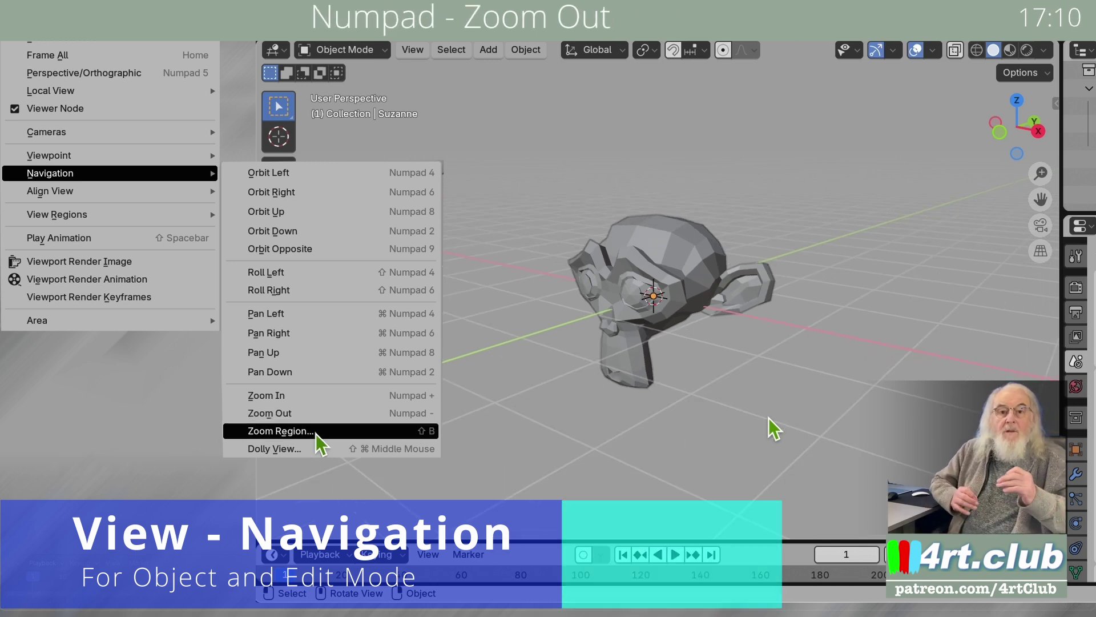
Use Zoom Region to box the monkey's eye farther from the viewer and fill the viewport with it.
key(shift+b)
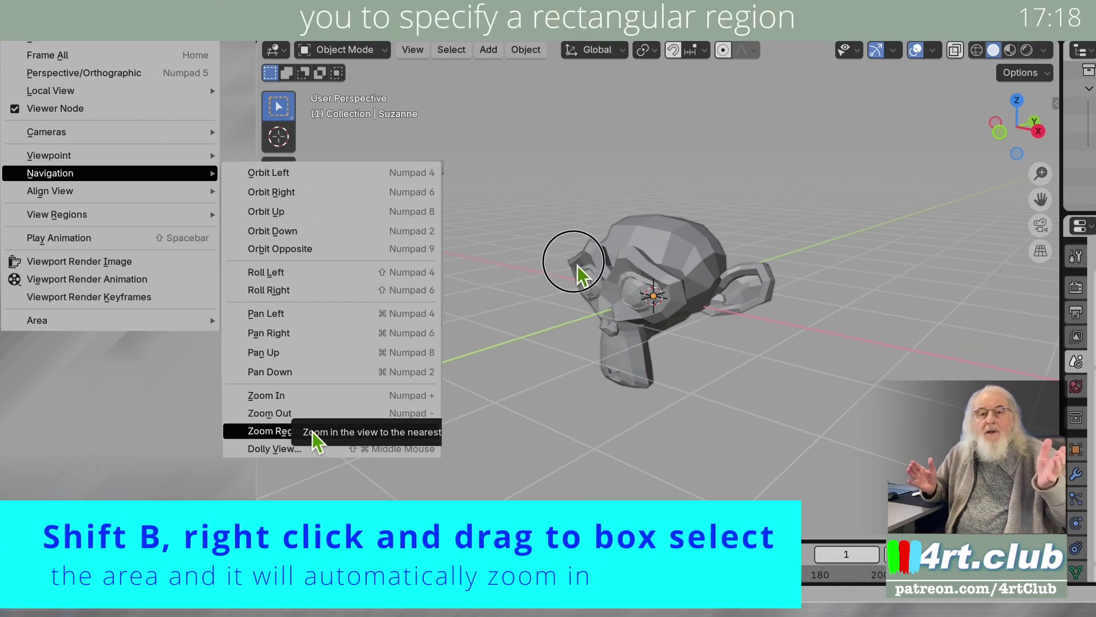
drag(609, 308, 609, 309)
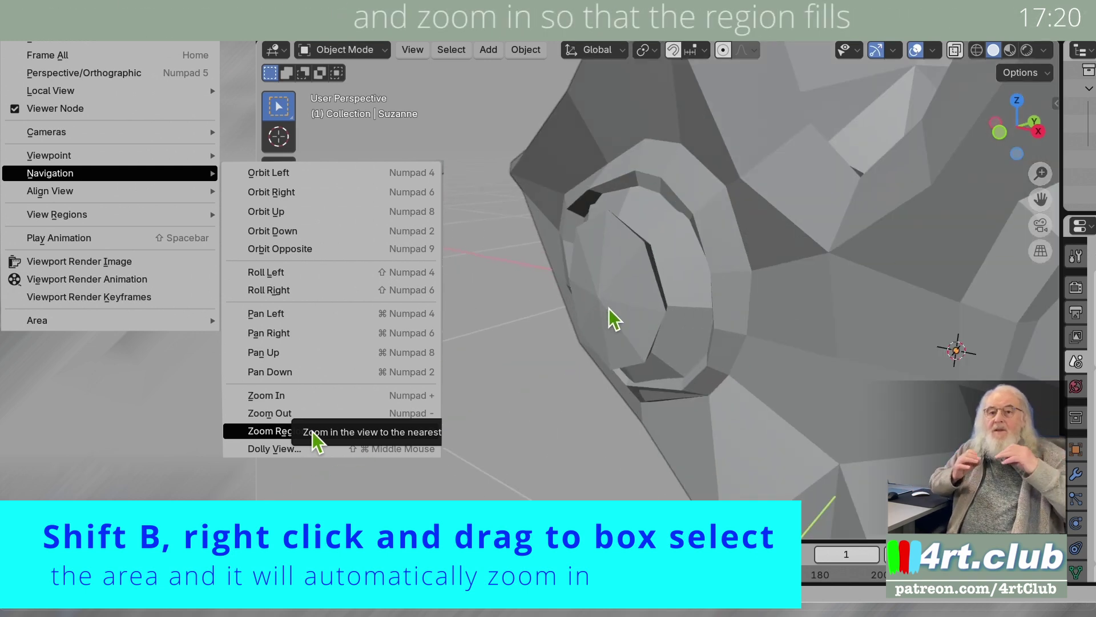
scroll(608, 319, up, 3)
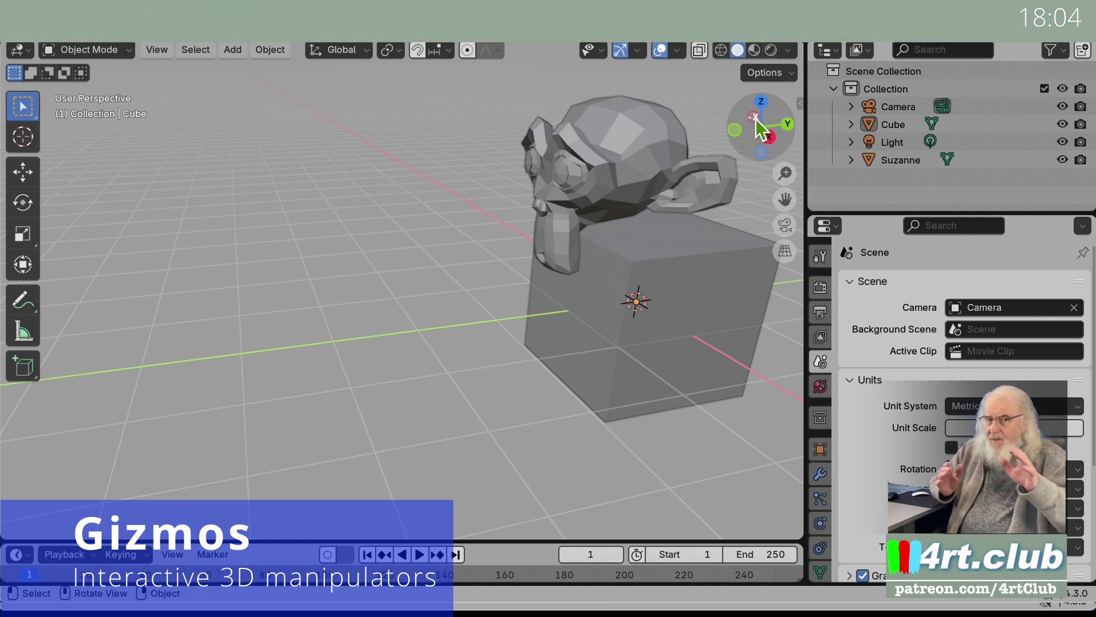
Align the viewport to the Back orthographic view with the navigation gizmo's positive Y axis.
click(788, 125)
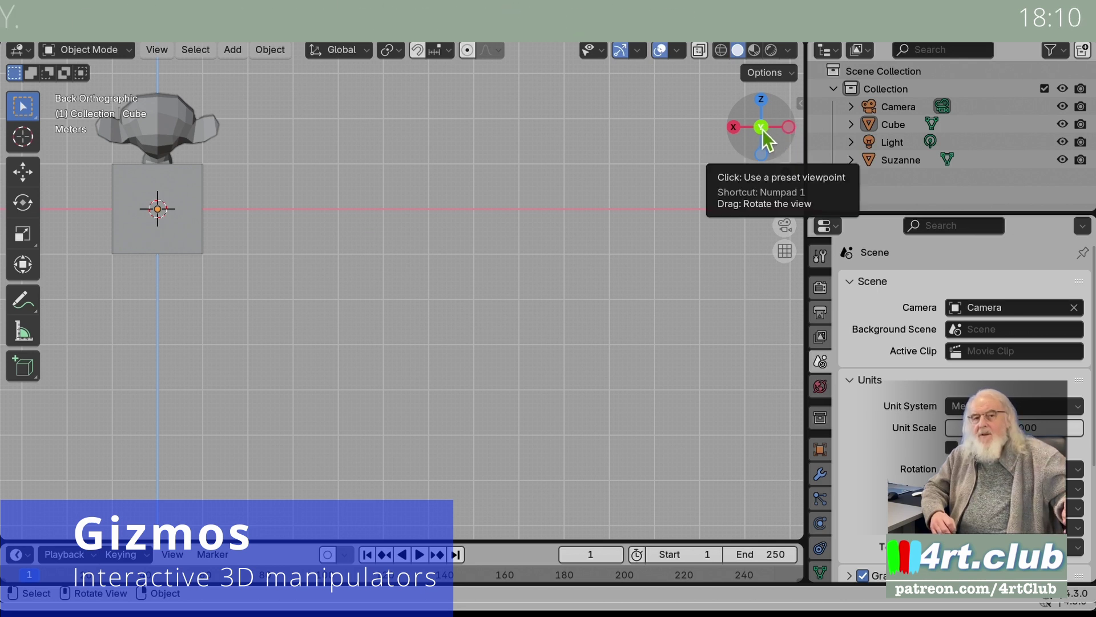
Align the viewport in turn to the Front, Back, Right, Top, Front and negative Z preset viewpoints with the navigation gizmo.
click(763, 129)
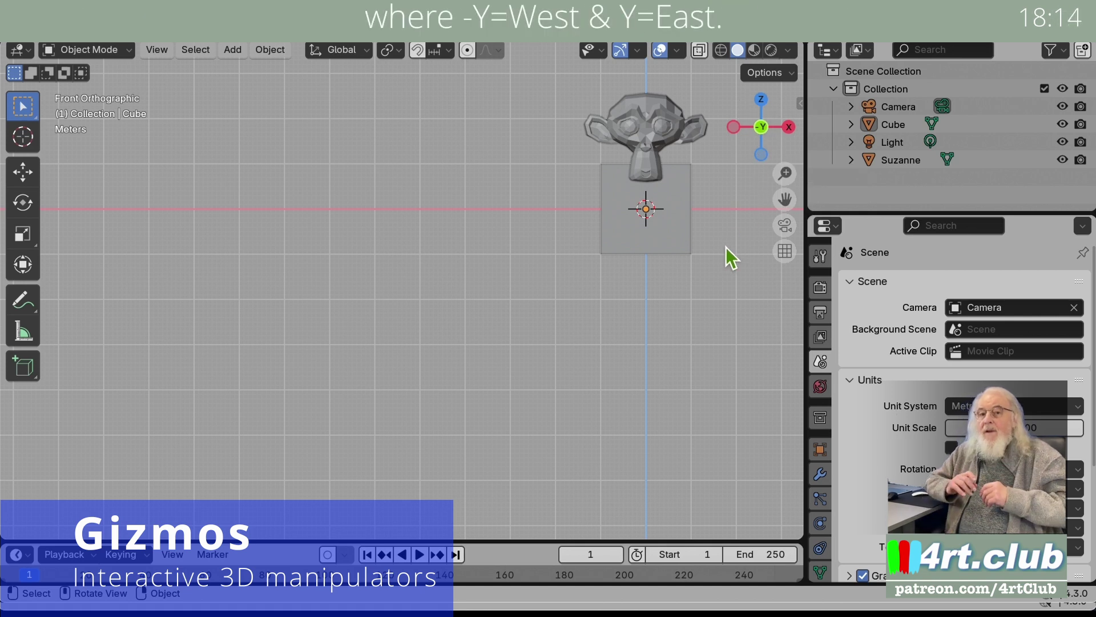
click(766, 135)
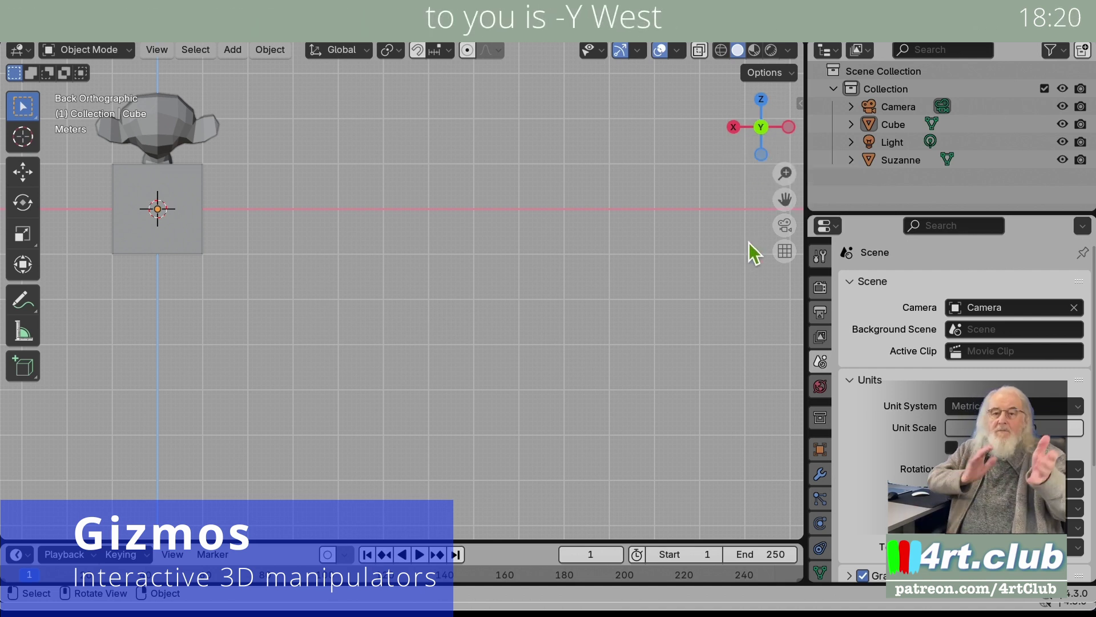
click(736, 129)
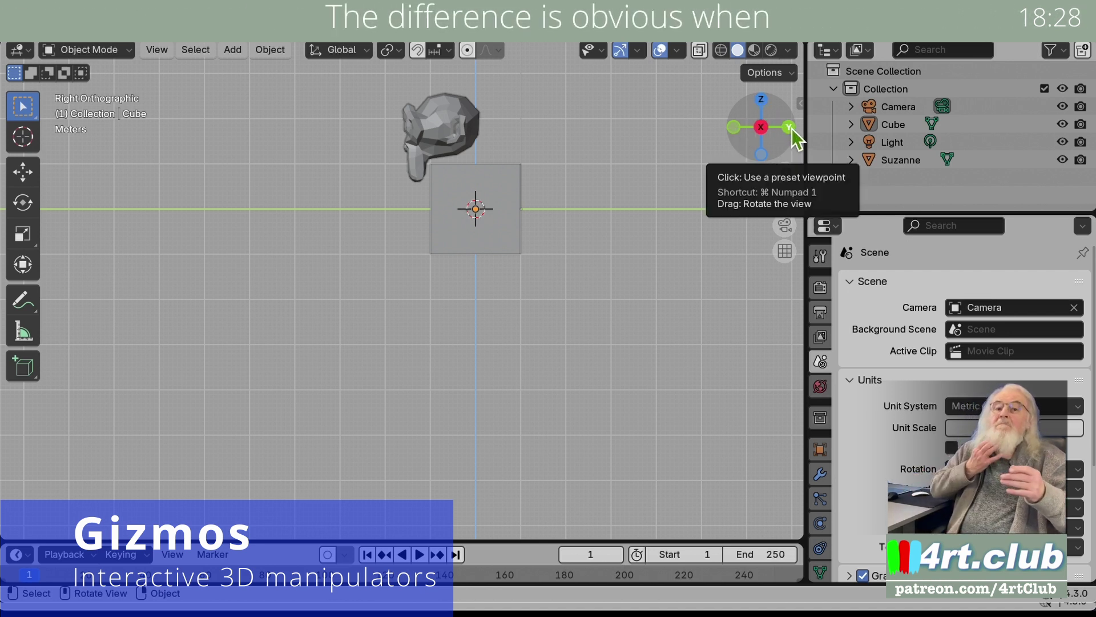
click(762, 103)
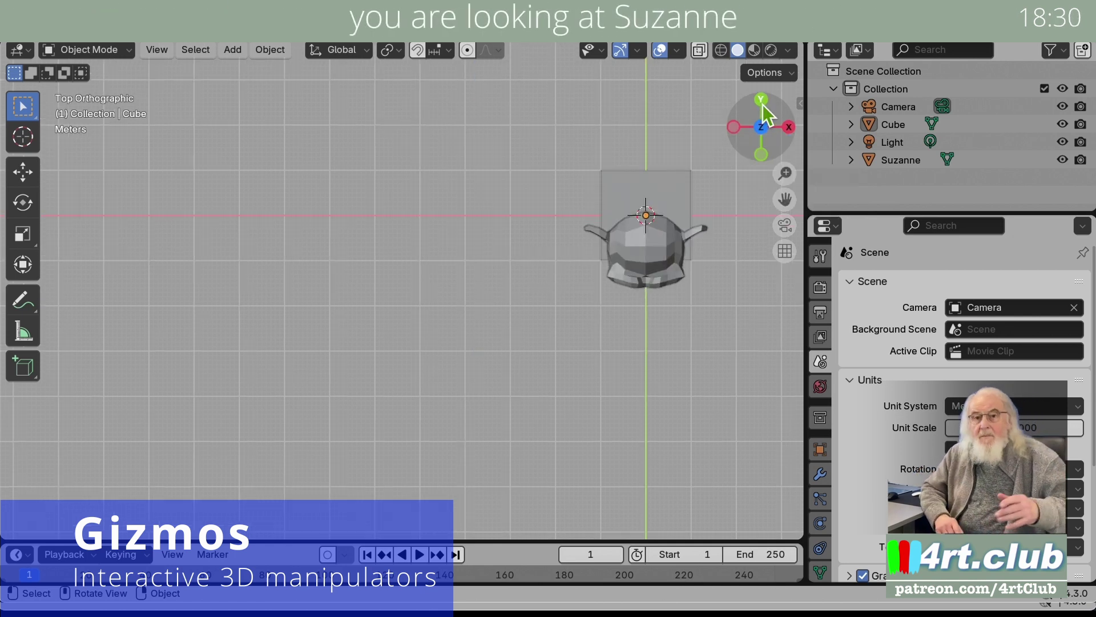
click(763, 157)
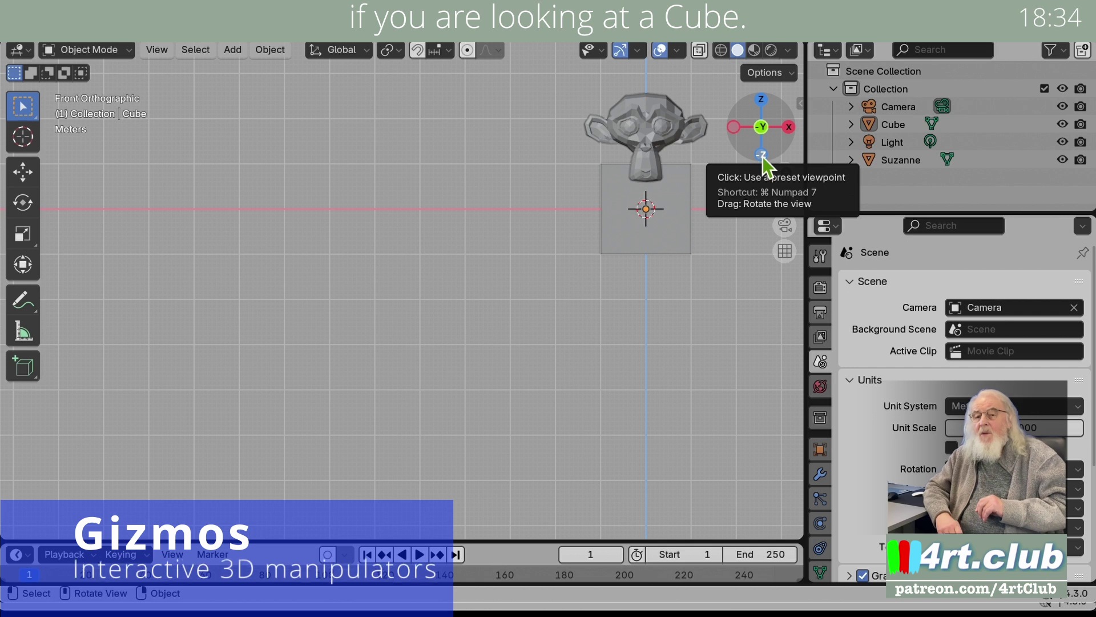
click(762, 157)
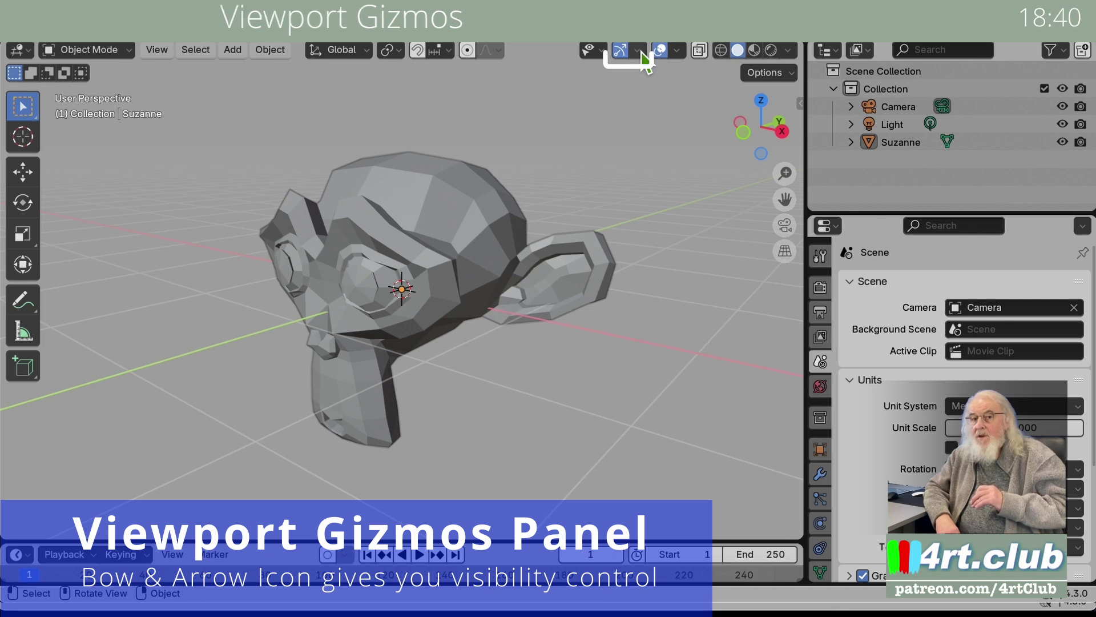
Open the viewport gizmo visibility settings and switch the Navigate gizmo off and back on.
click(640, 51)
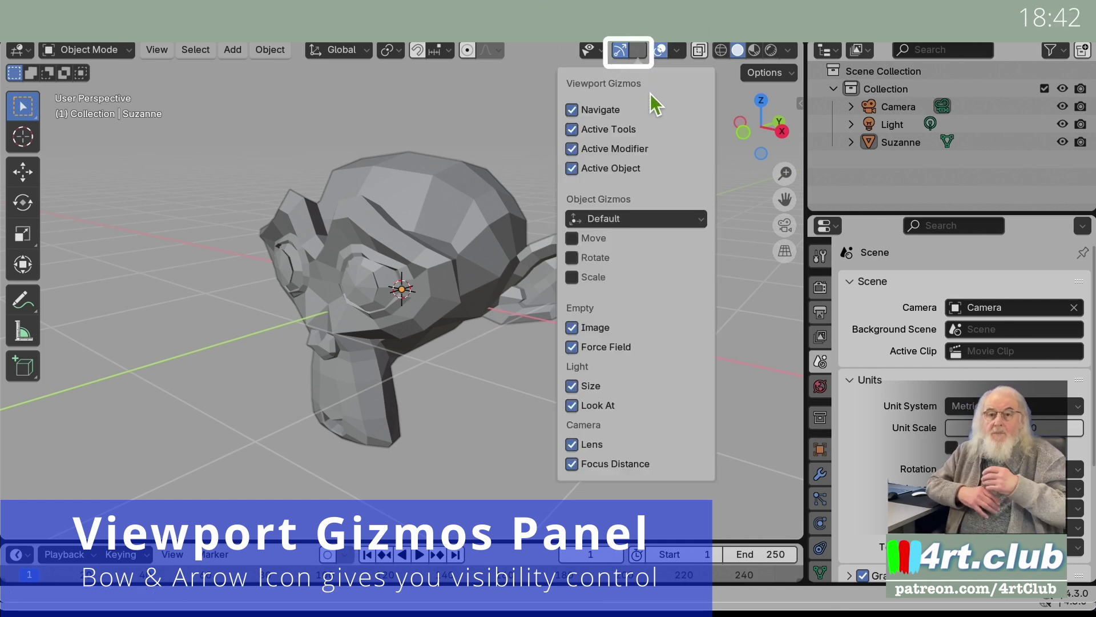
click(581, 111)
click(580, 111)
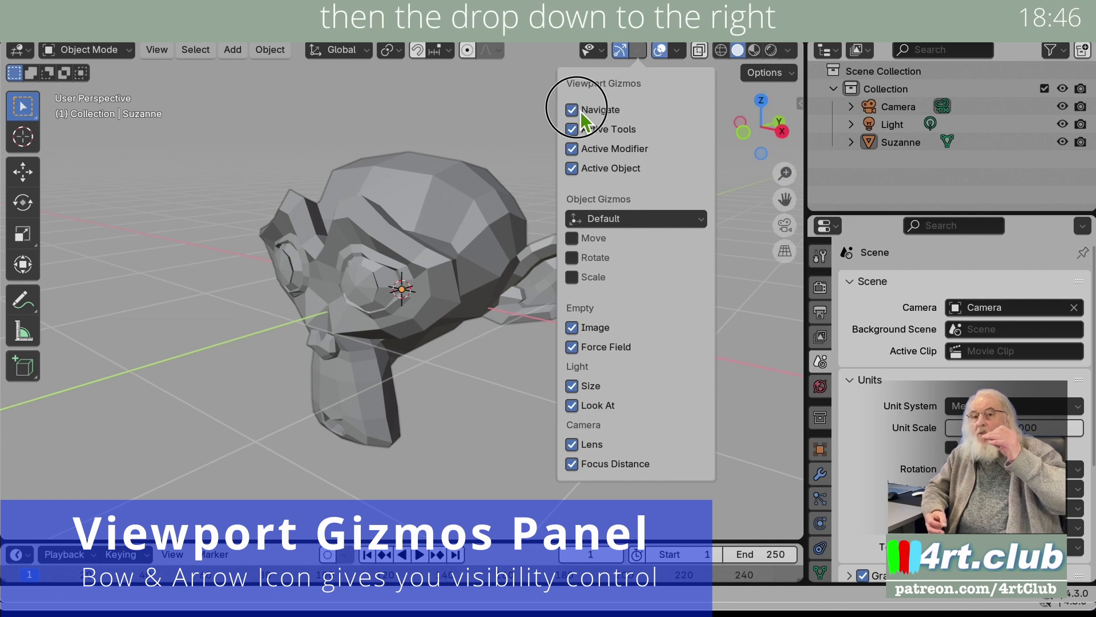